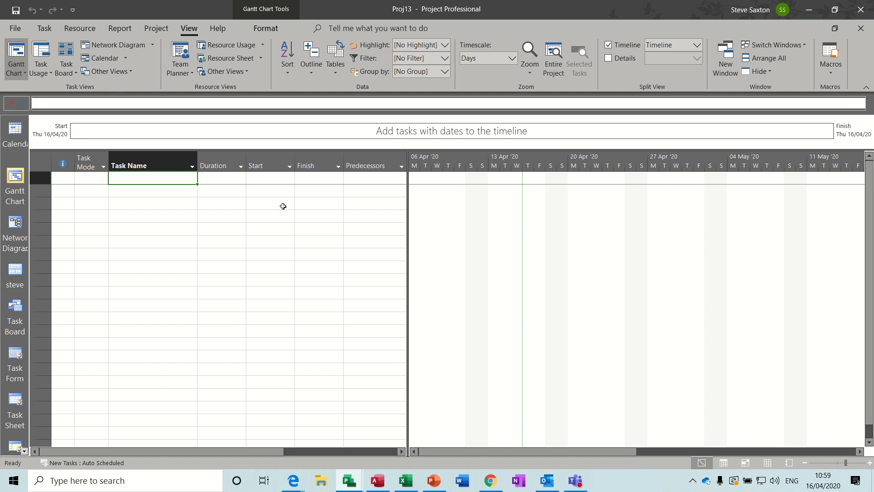
Add a task named Process in the first row with a duration of 2 days.
drag(177, 189, 181, 280)
click(161, 178)
text(Ta)
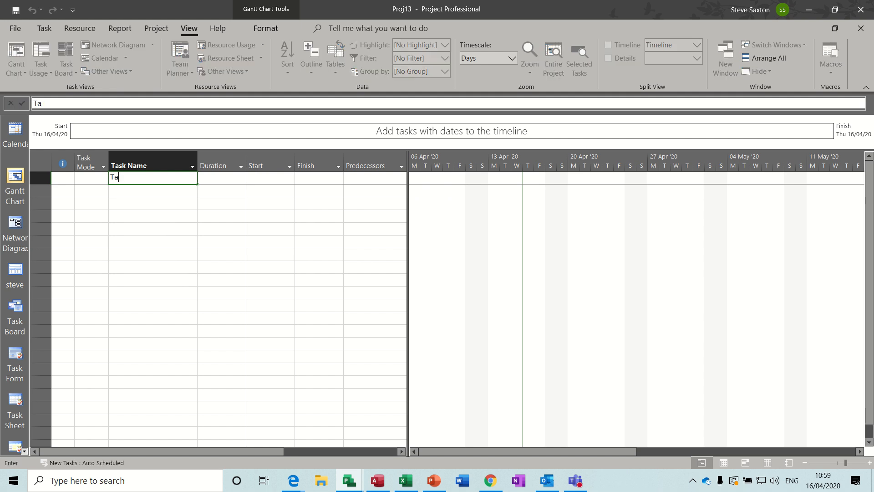
text(sProcess)
click(231, 179)
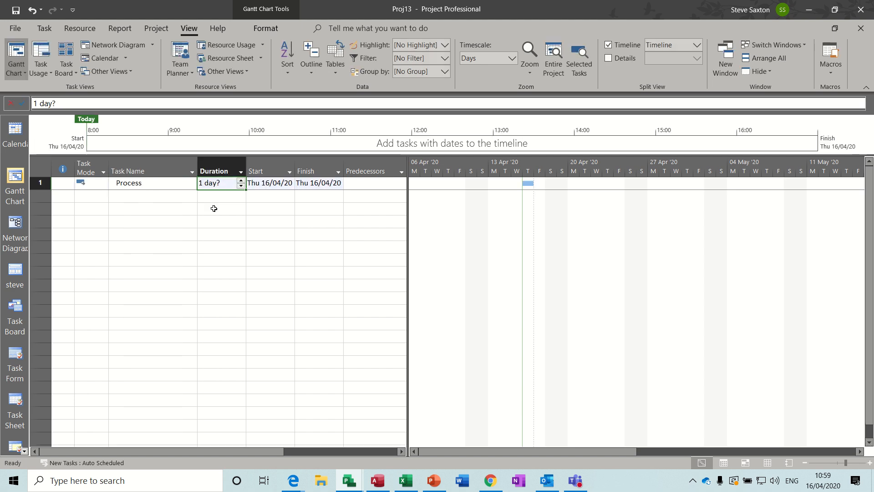
text(2)
click(164, 197)
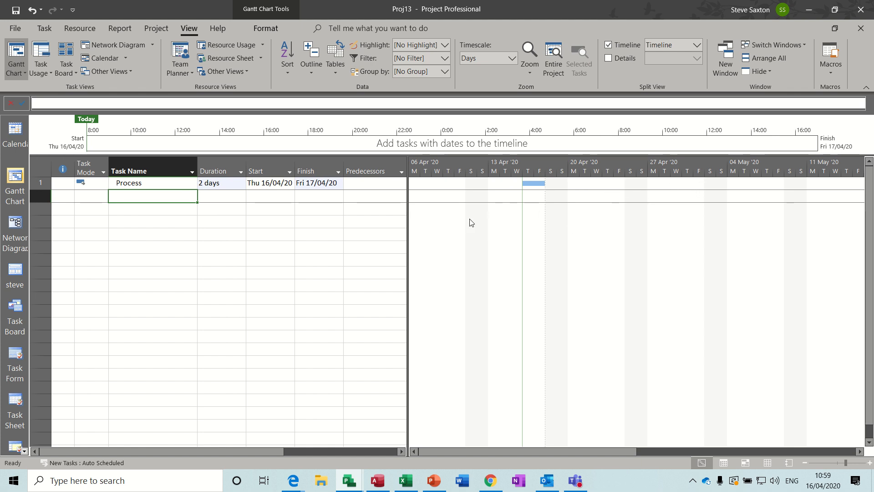
double_click(442, 227)
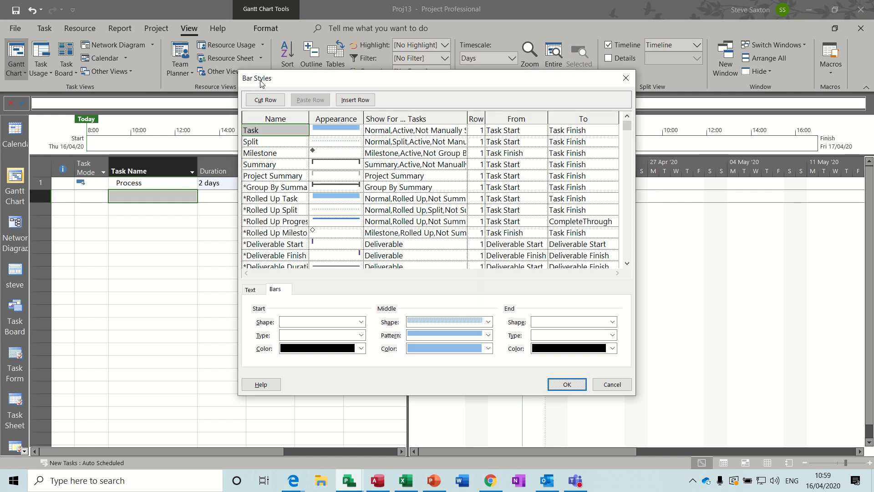
click(626, 78)
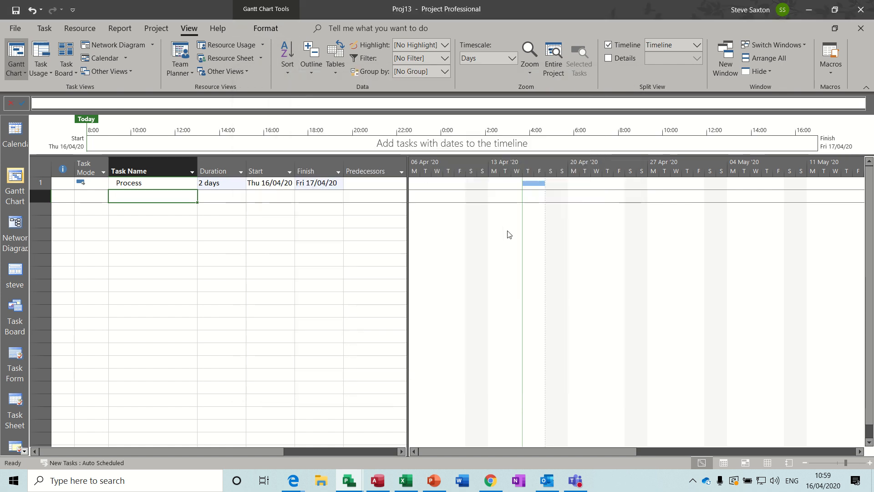
double_click(510, 246)
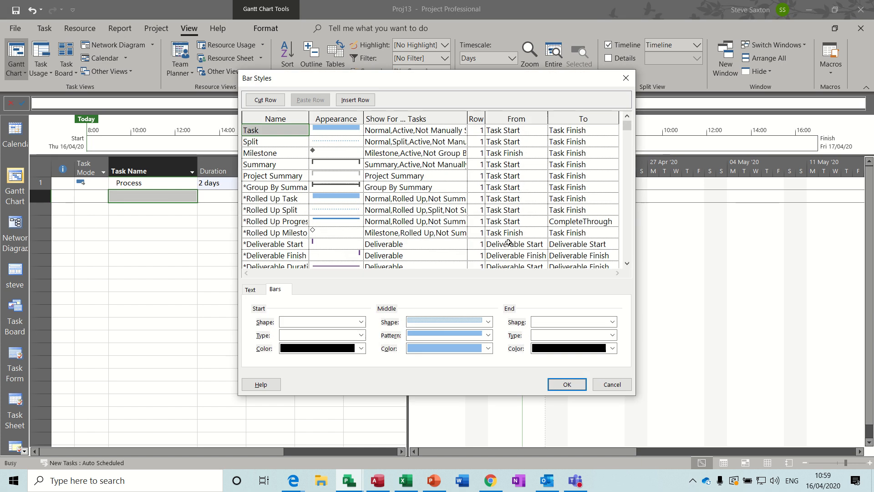
click(626, 79)
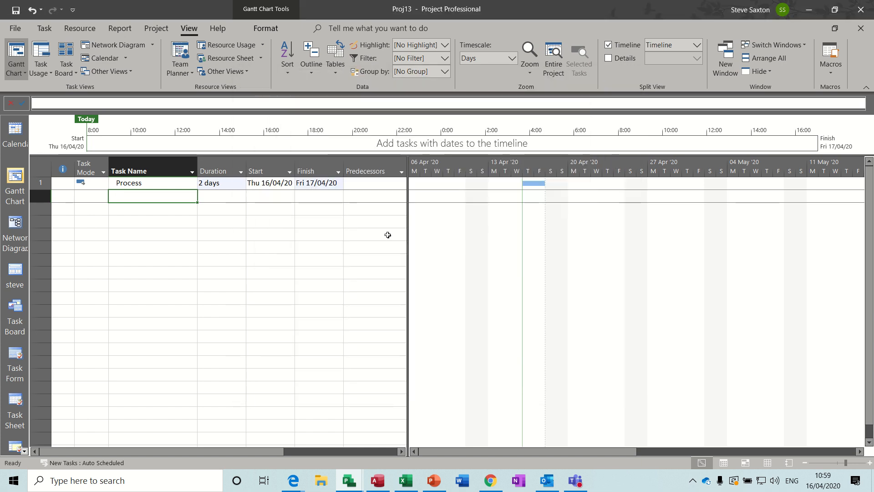
double_click(506, 232)
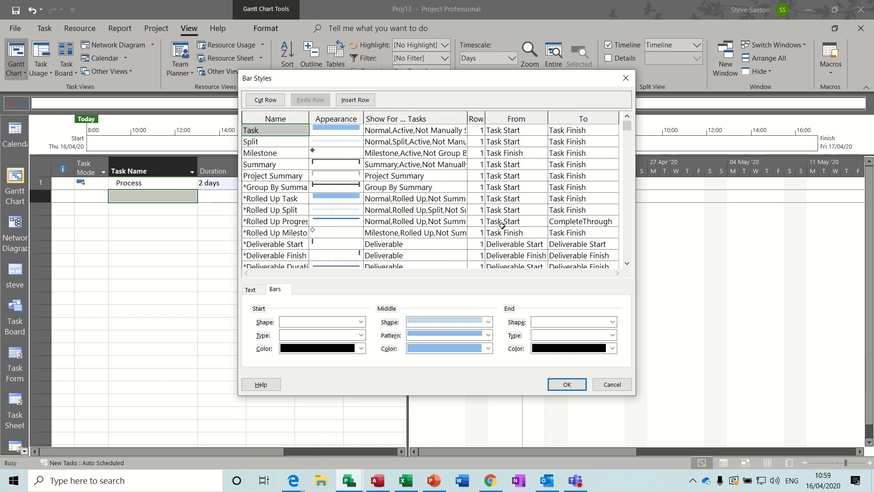
click(626, 79)
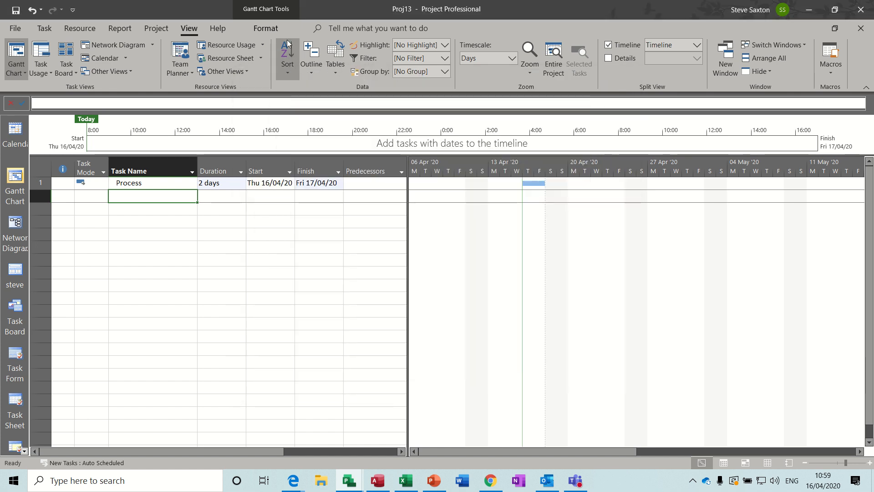
Open the Gantt chart's bar styles and add a new style named Process below Manual Progress.
click(273, 30)
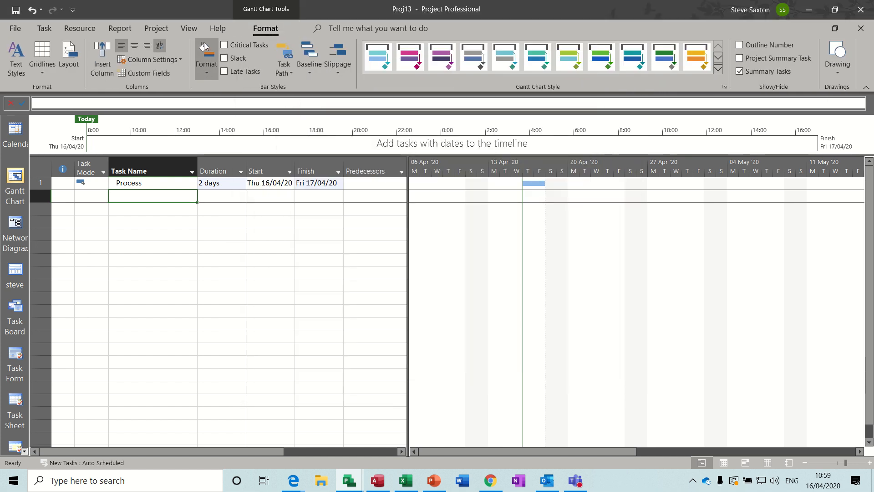
click(206, 73)
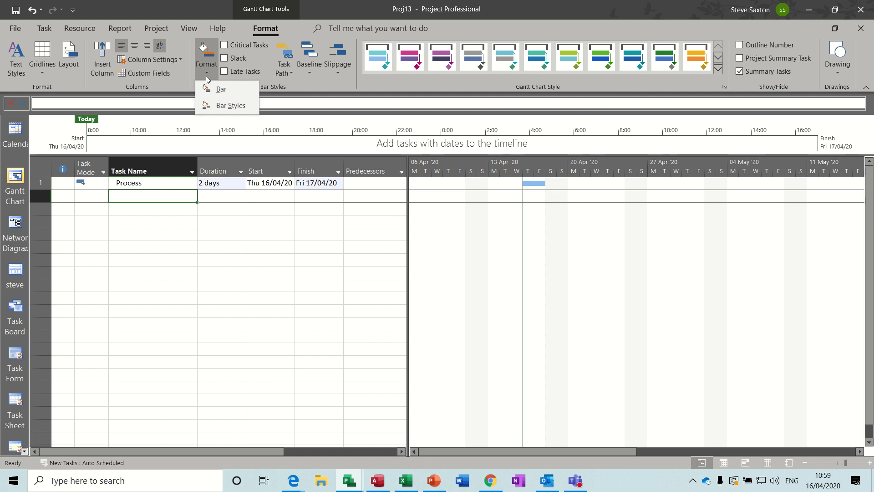
click(236, 105)
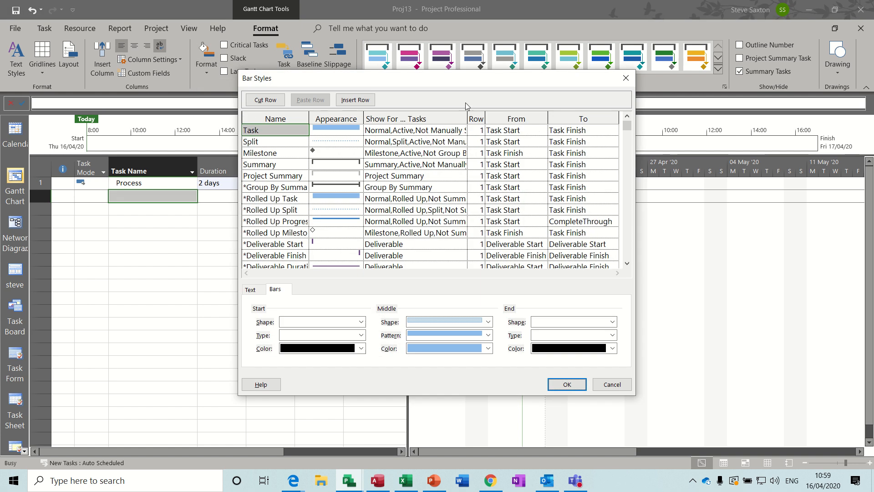
drag(432, 83, 422, 78)
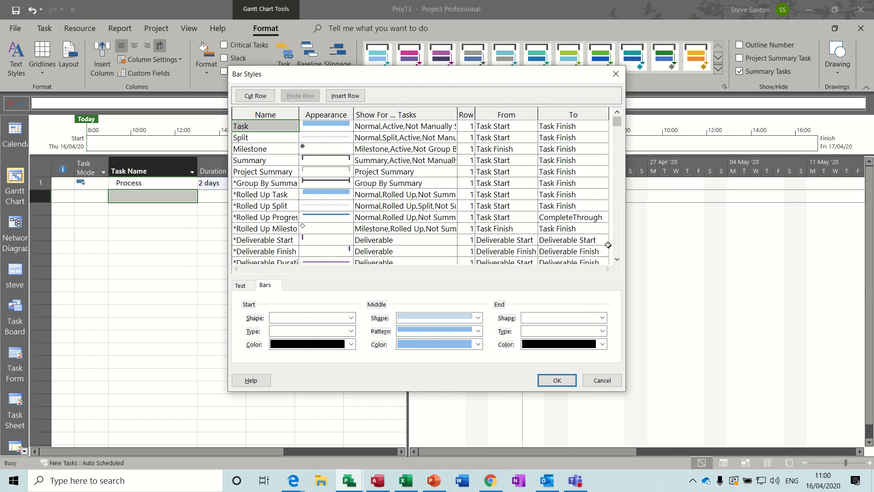
click(617, 260)
click(617, 261)
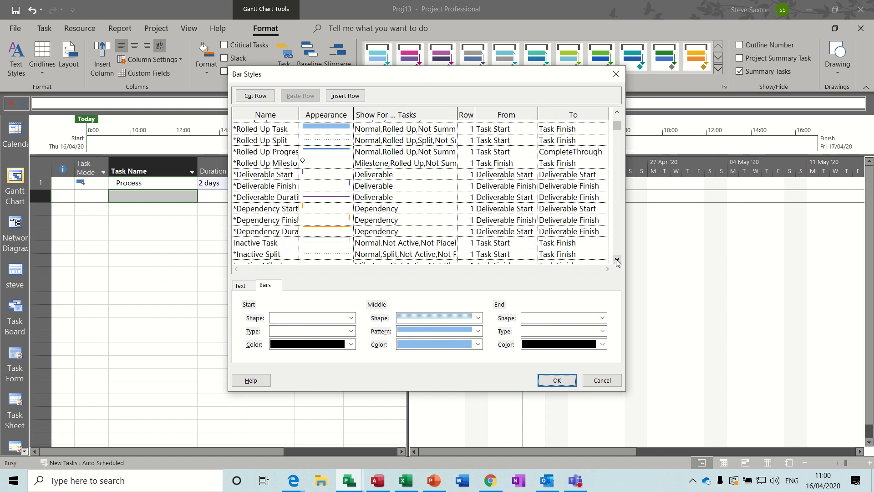
click(618, 261)
click(617, 260)
click(617, 260)
click(617, 261)
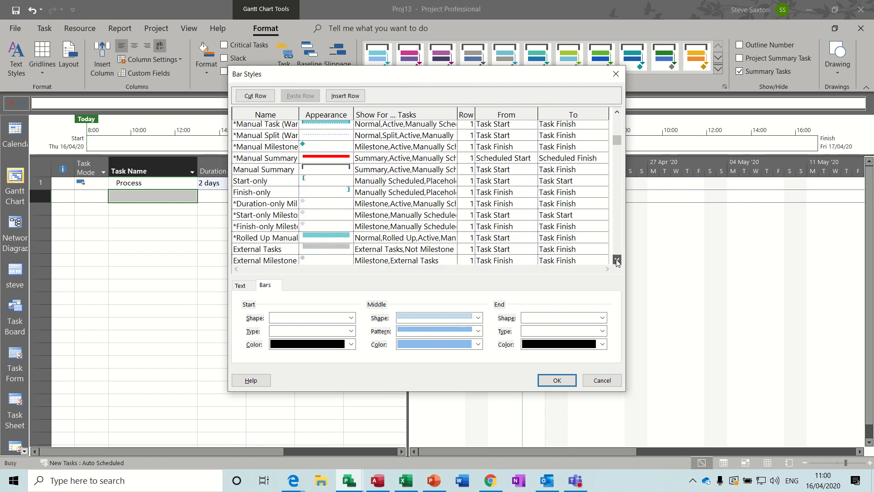
click(617, 261)
click(617, 261)
click(617, 260)
click(264, 171)
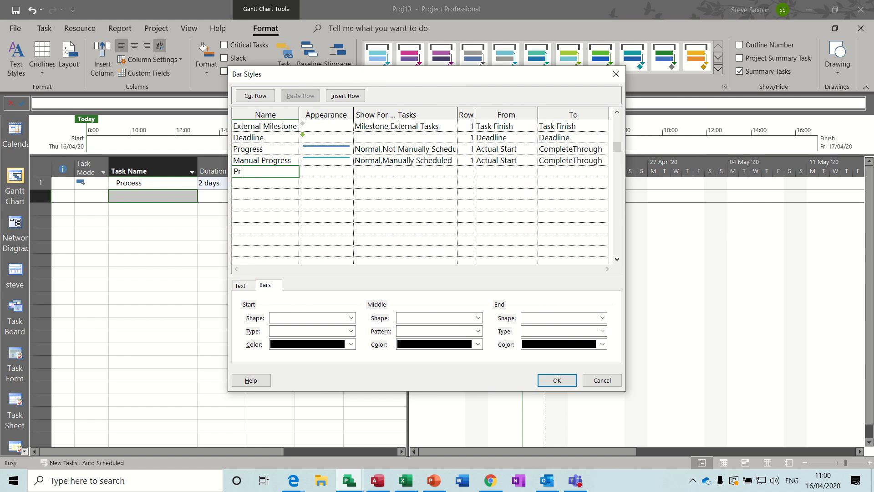
Give the Process bar style a solid left-pointing triangle as its start shape and a light green middle bar.
click(326, 173)
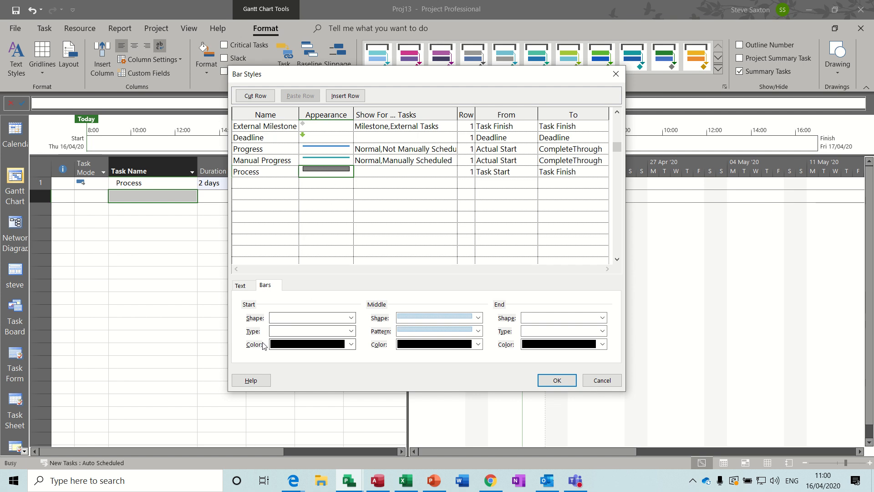
click(351, 345)
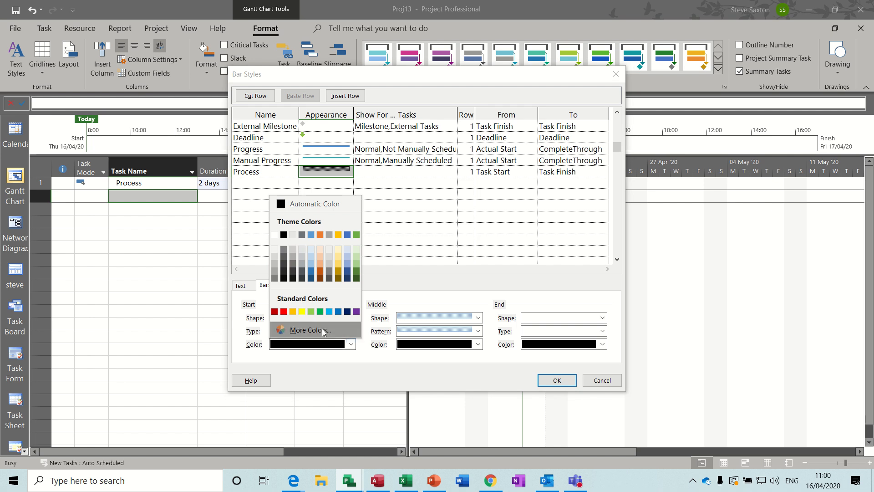
click(284, 312)
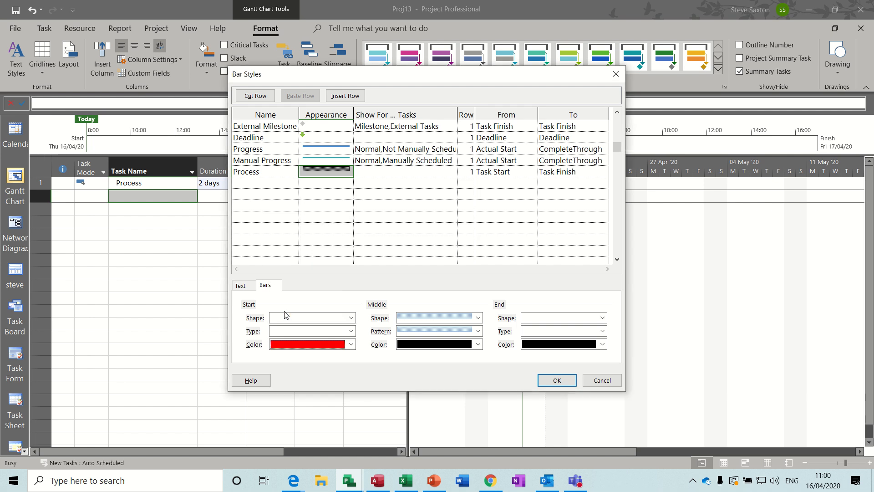
click(351, 318)
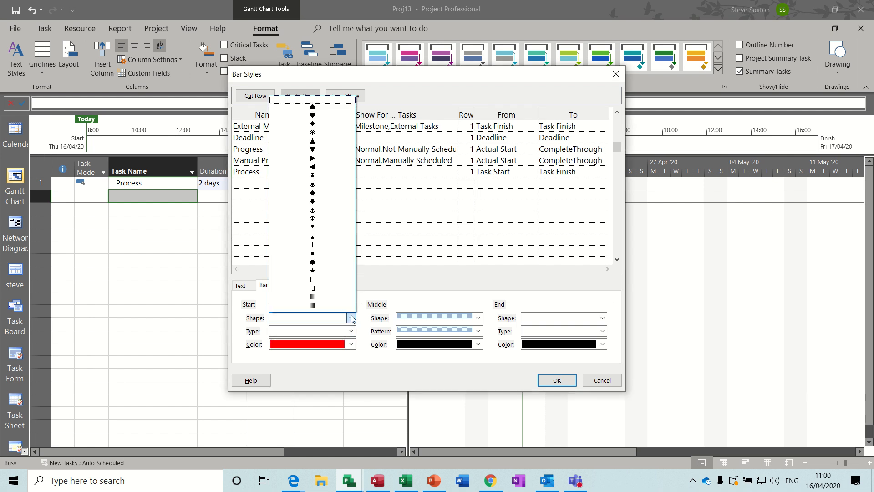
click(311, 167)
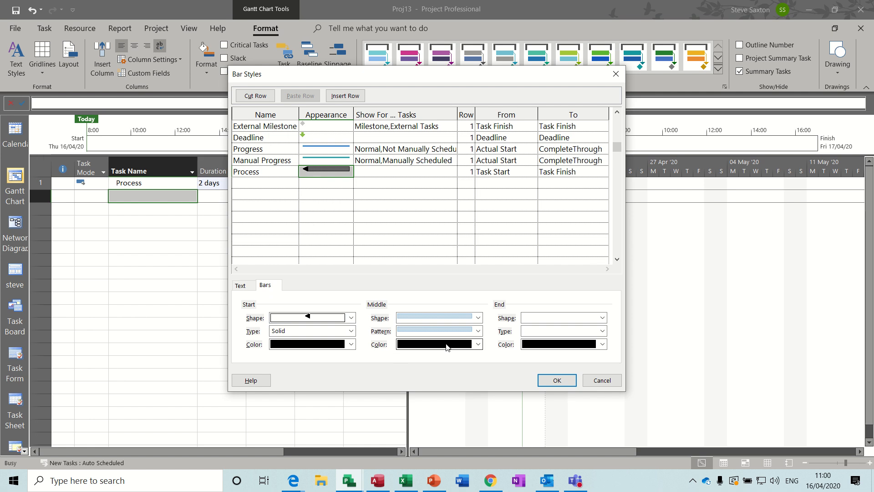
click(477, 345)
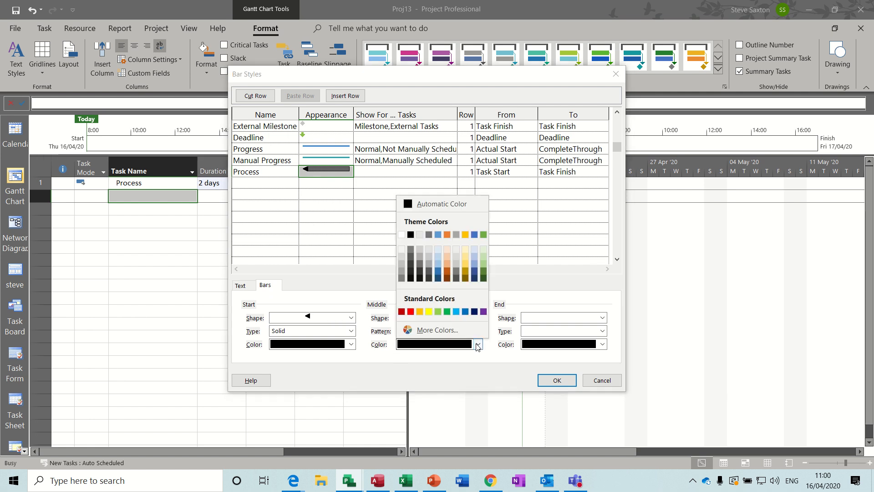
click(438, 311)
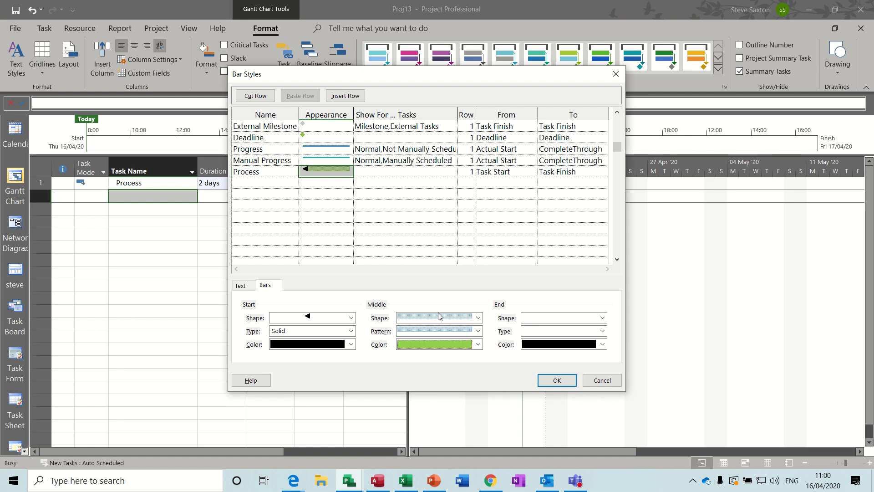
Add a solid right-pointing triangle as the Process bar's end shape and colour both the end and start triangles red.
click(603, 318)
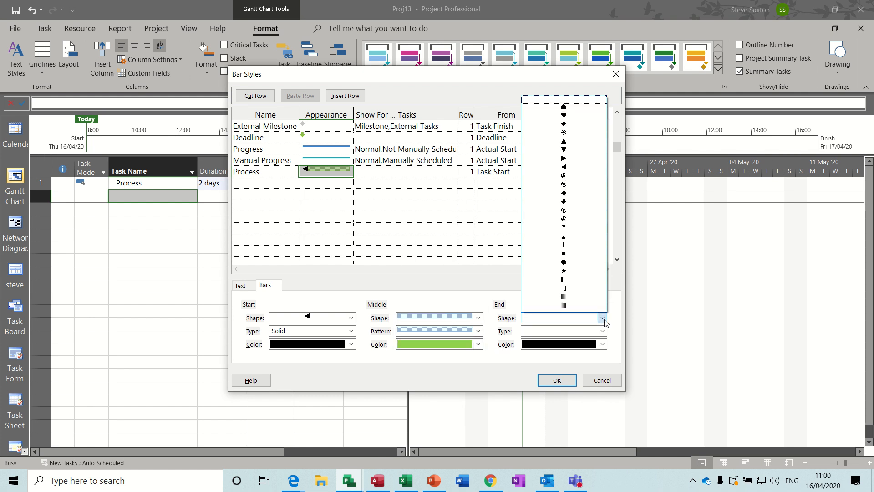
click(574, 160)
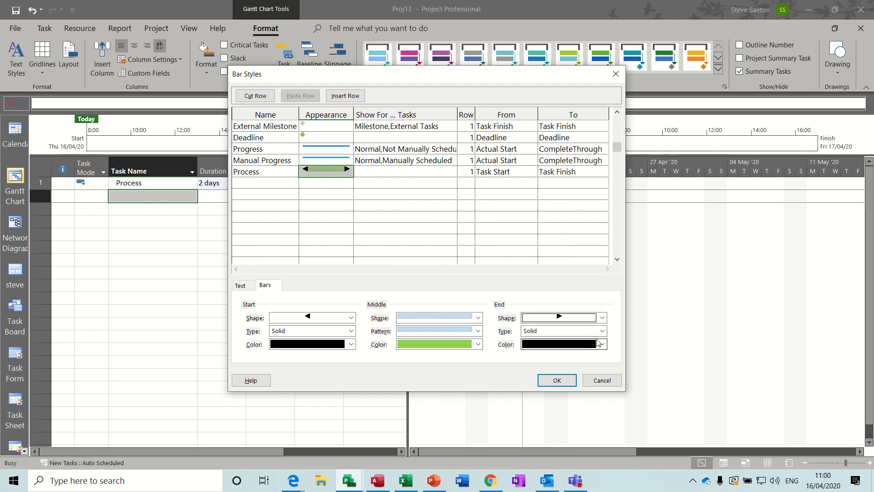
click(593, 343)
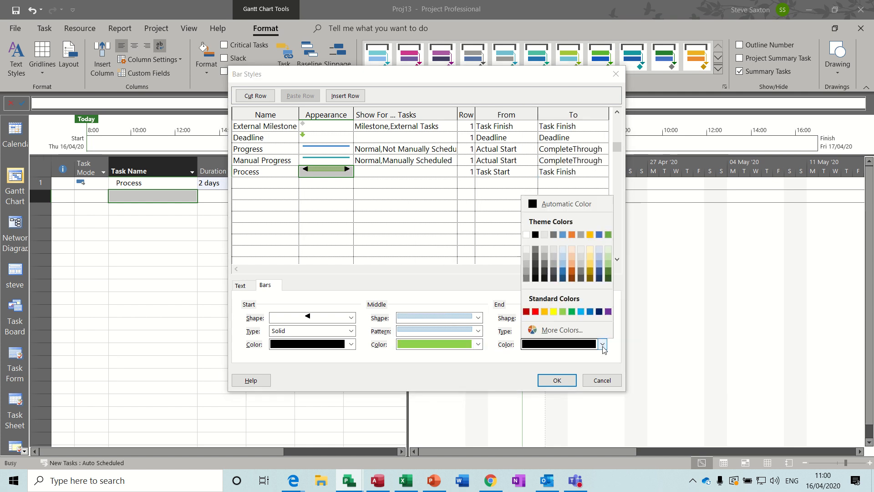
click(536, 312)
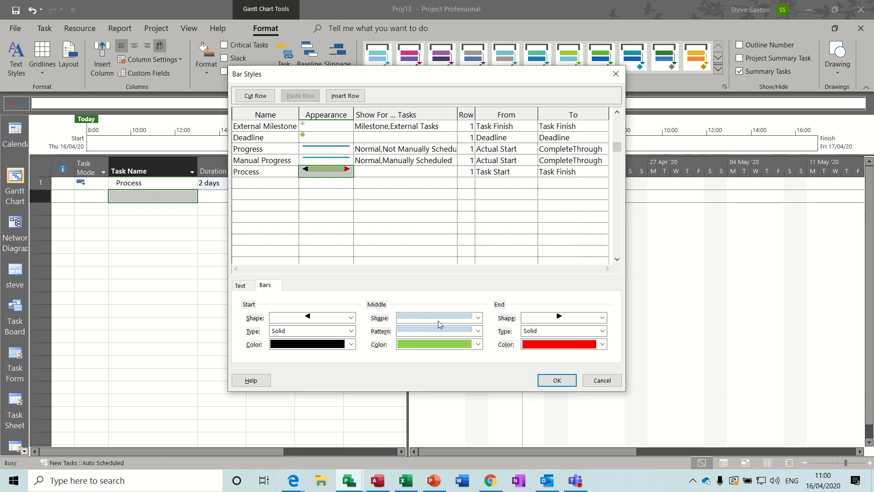
click(351, 344)
click(284, 313)
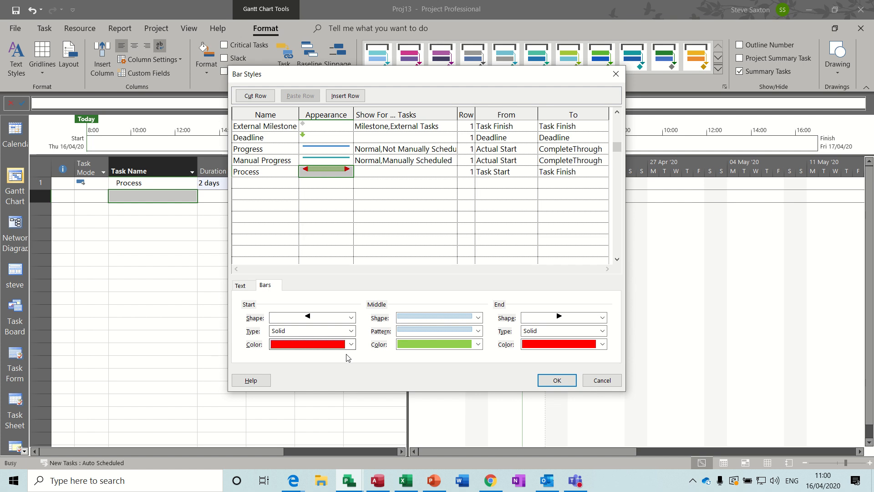
click(335, 182)
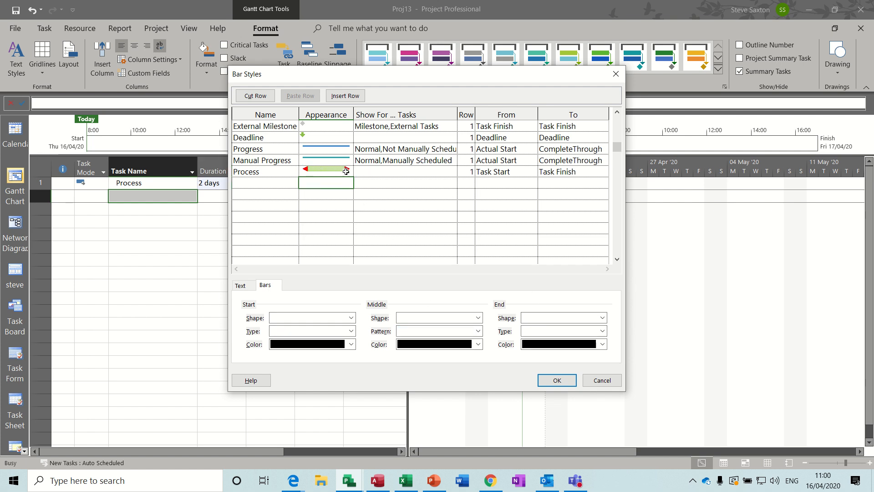
Set the Process bar style to show for Normal tasks.
click(384, 173)
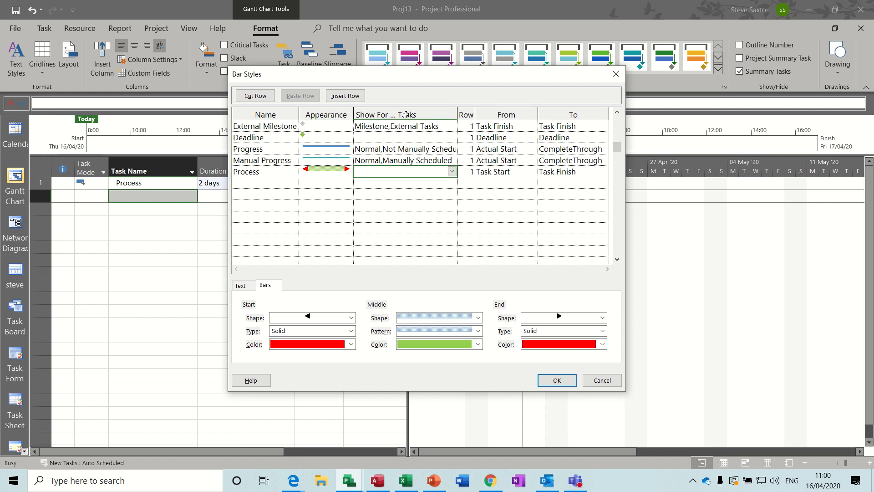
click(452, 171)
click(408, 180)
drag(451, 74, 515, 213)
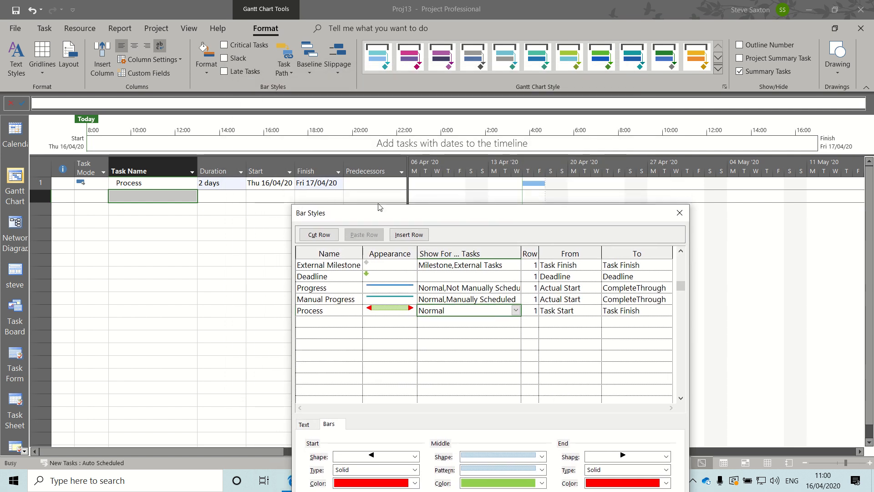
drag(403, 212, 300, 101)
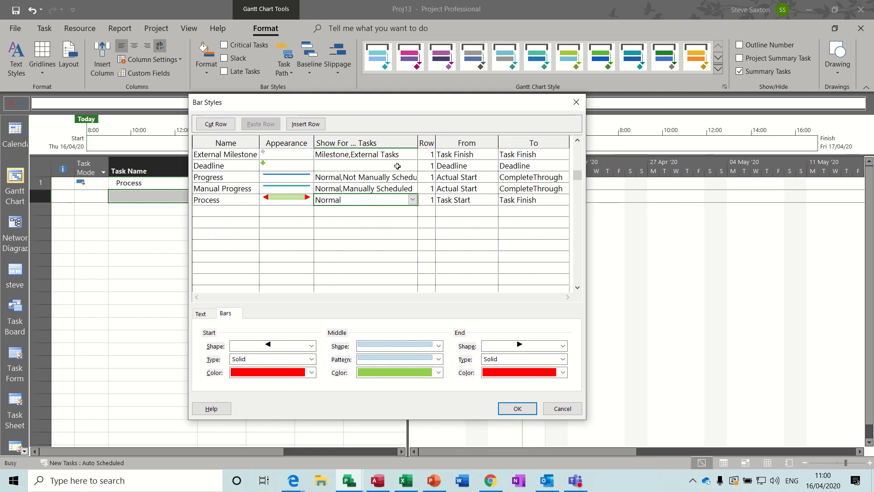
Set the Process bar style to draw from the Start1 date field.
click(466, 201)
click(493, 201)
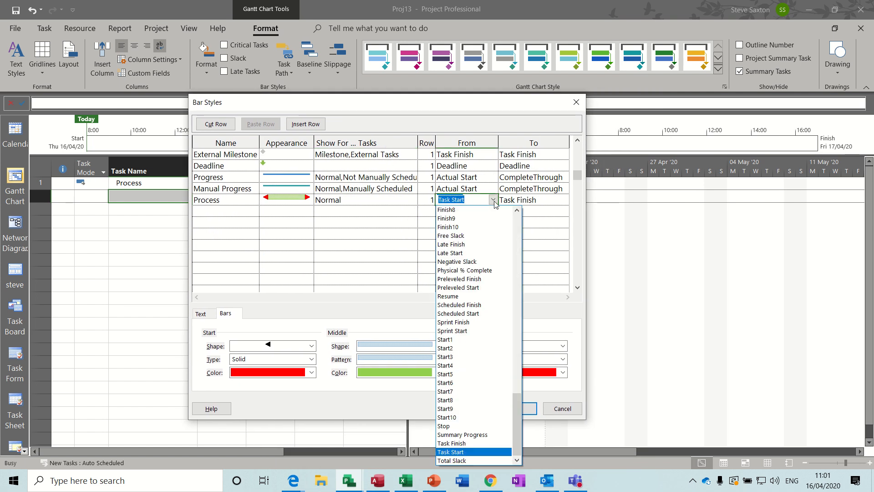
text(Scheduled Finish)
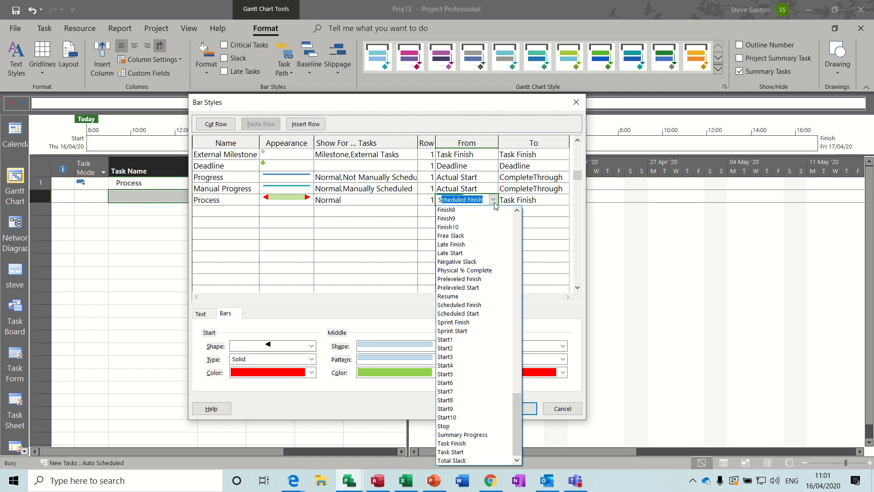
click(451, 339)
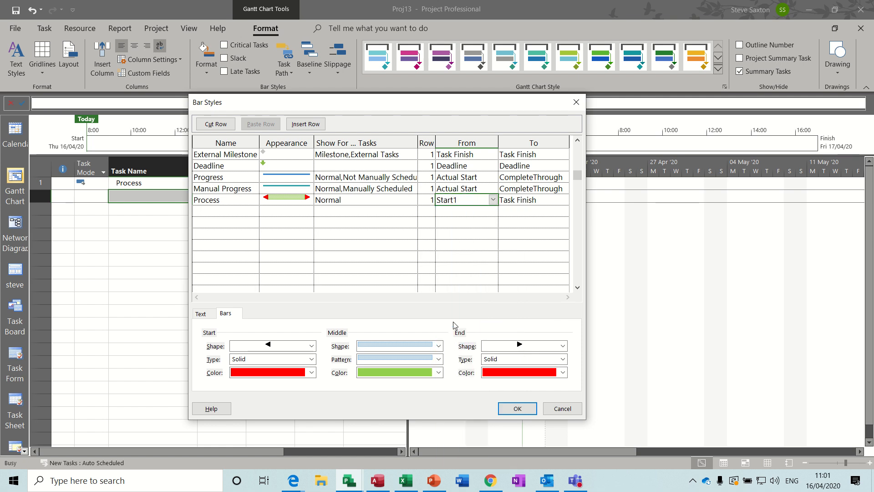
Set the Process bar style to draw up to the Finish1 date field and apply the bar styles.
click(527, 200)
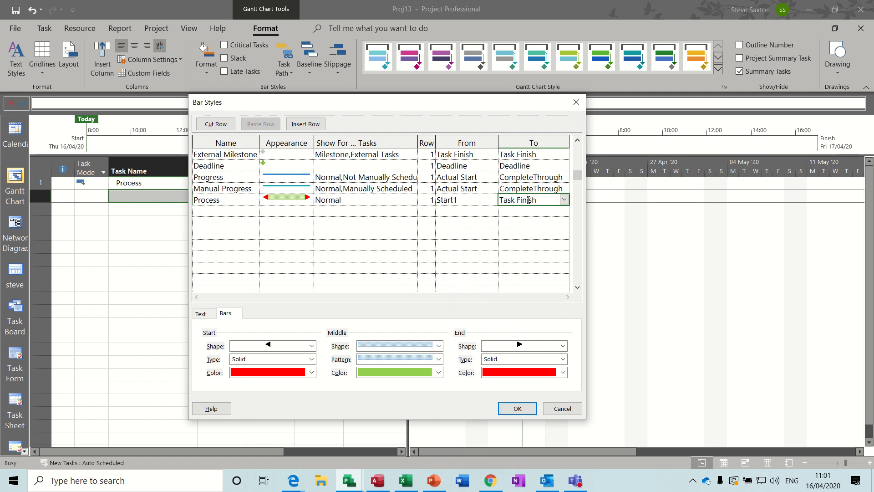
text(F)
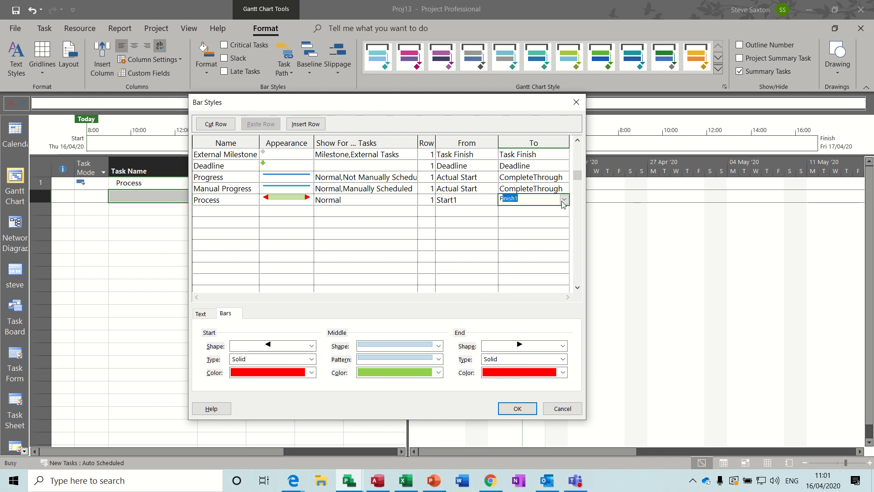
click(512, 211)
click(534, 200)
click(467, 200)
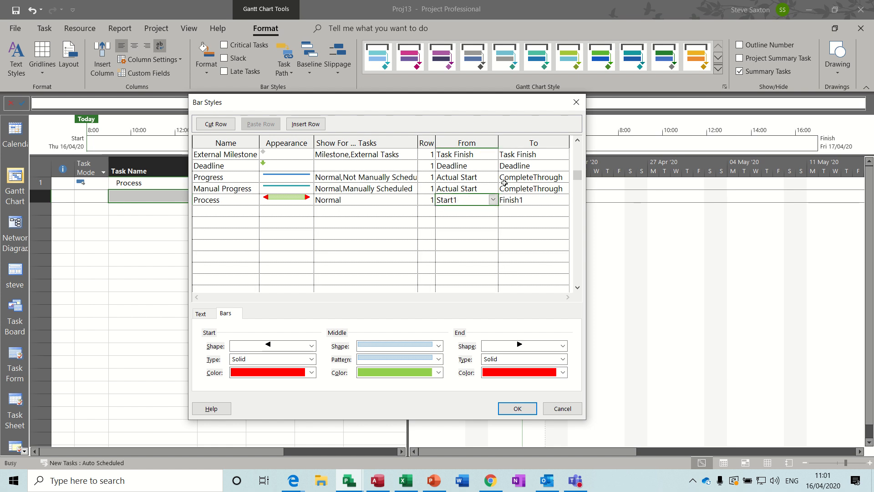
click(517, 408)
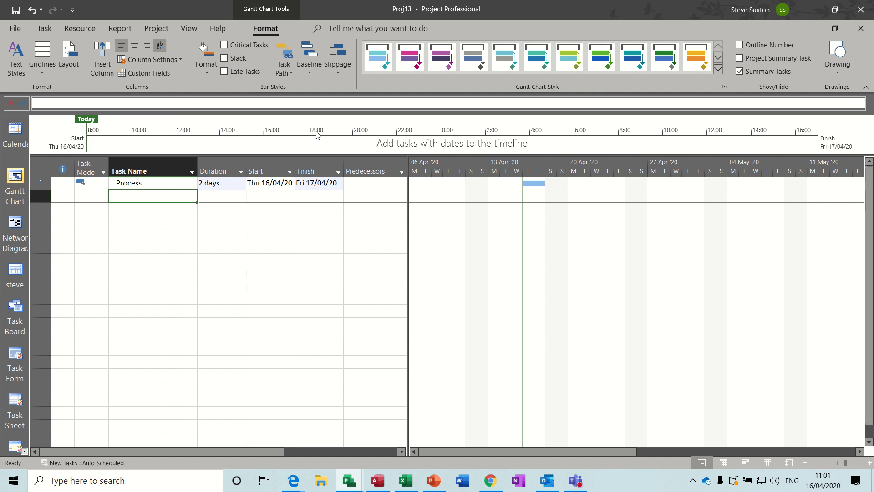
Examine the interim plan destination fields and the available baselines in the Set Baseline options, leaving without setting one.
click(156, 28)
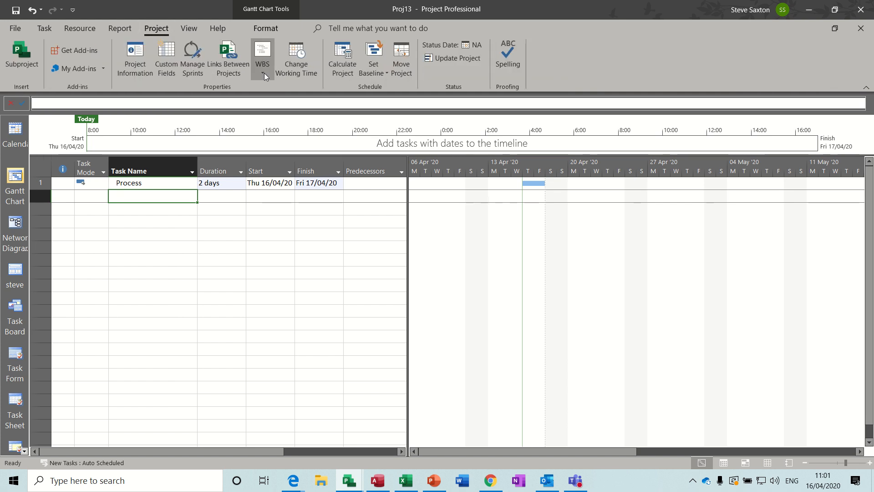
click(382, 72)
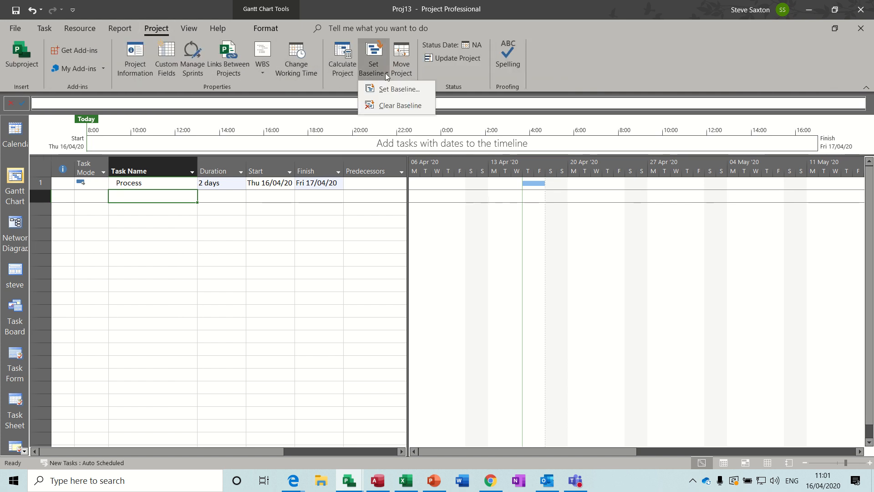
click(410, 94)
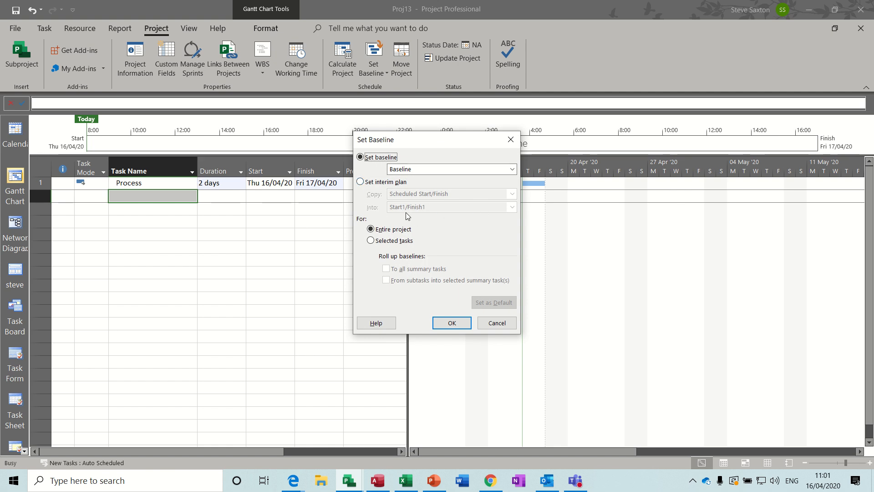
click(361, 182)
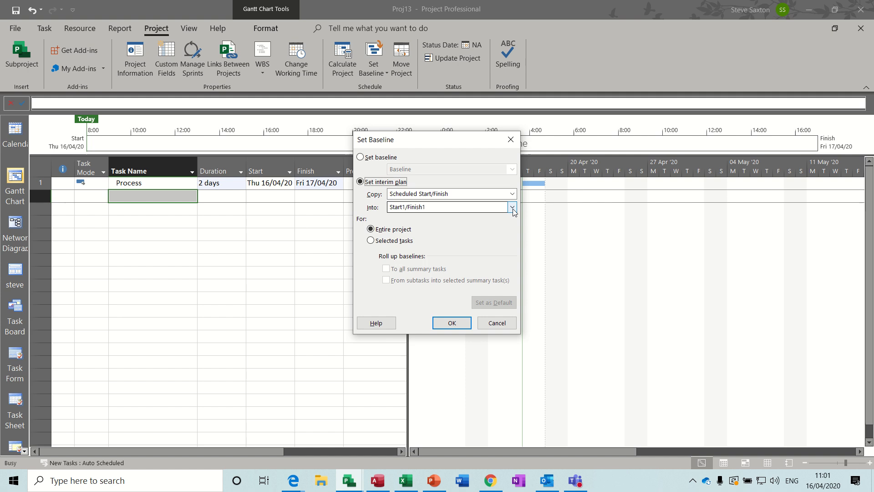
click(513, 208)
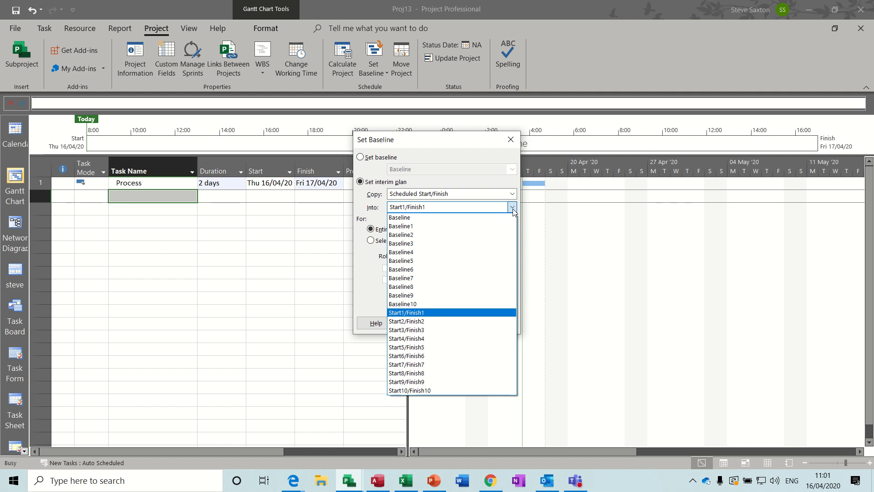
click(512, 208)
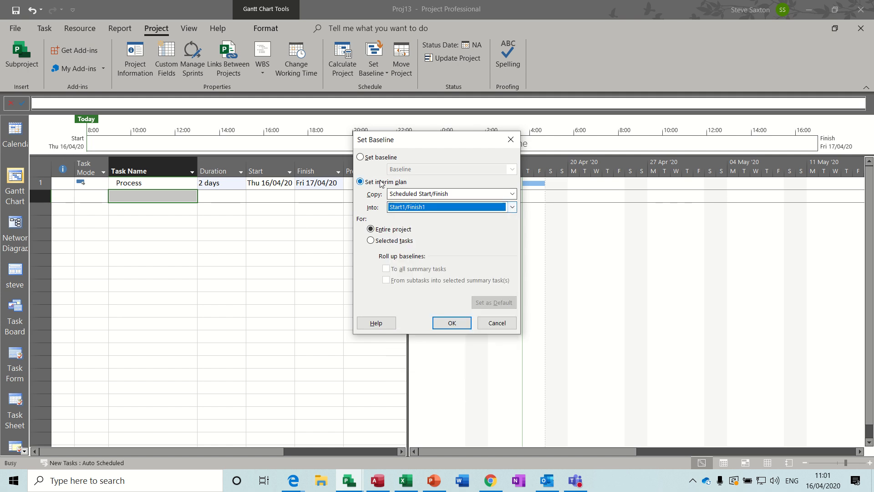
click(367, 158)
click(511, 169)
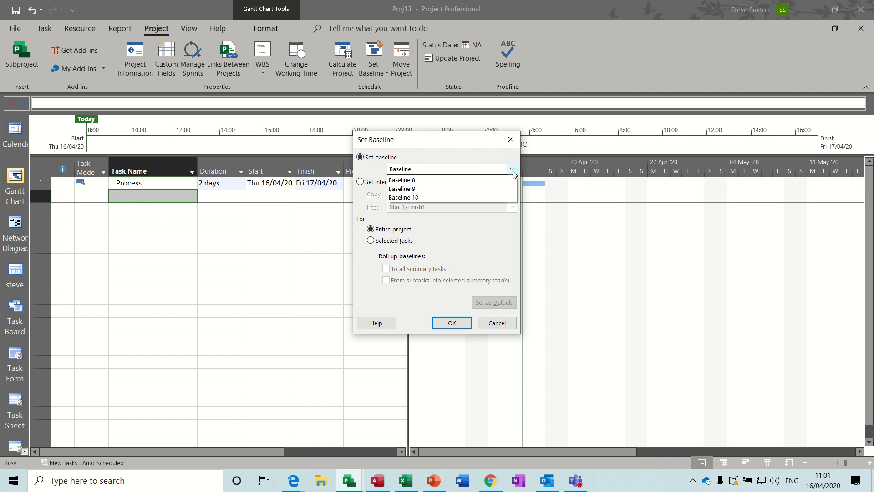
click(512, 170)
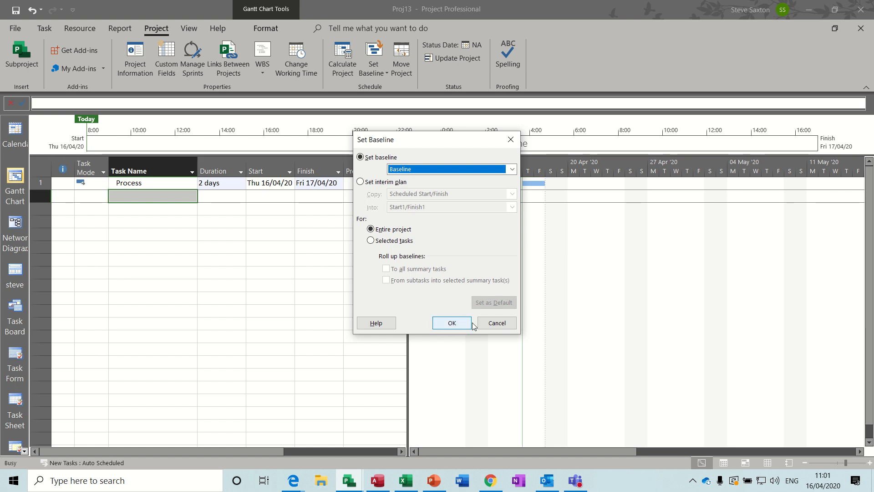
click(496, 323)
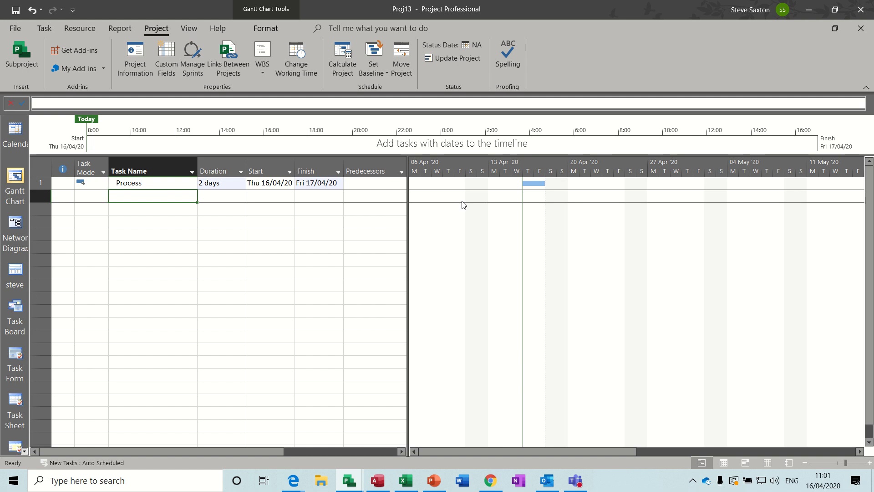
Add a second custom Gantt bar style named Process1 directly below the Process style.
double_click(449, 220)
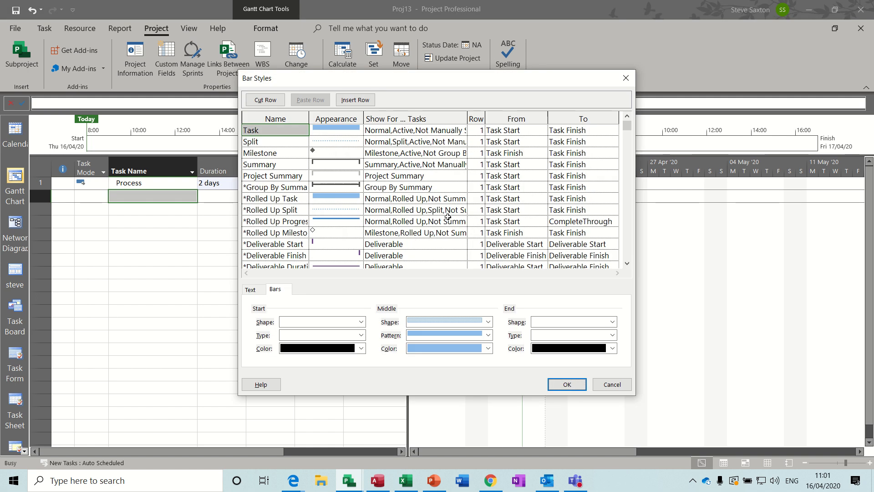
click(627, 263)
scroll(627, 264, down, 7)
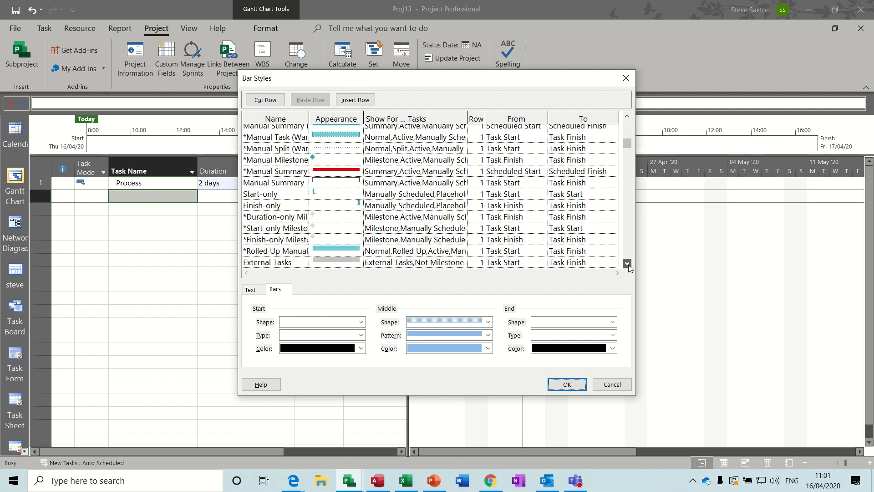
click(290, 175)
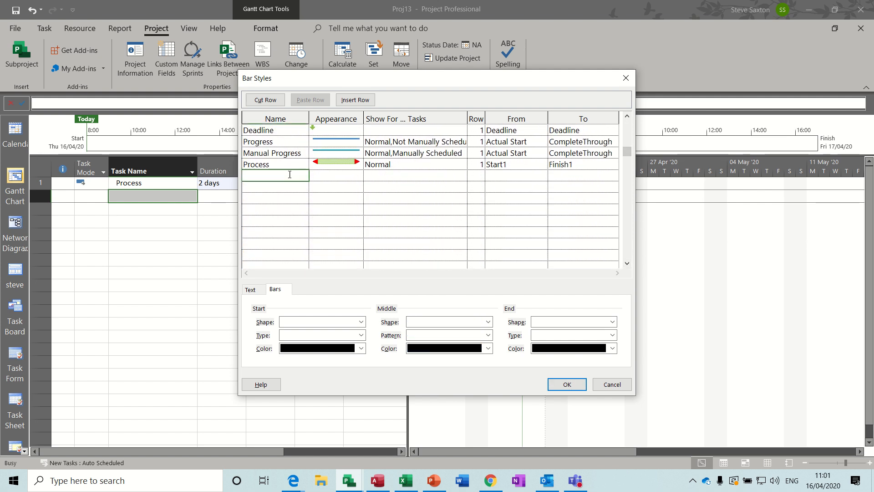
text(Process1)
Give the Process1 bar style a red, solid left-pointing triangle as its start shape and a light green middle bar.
click(329, 175)
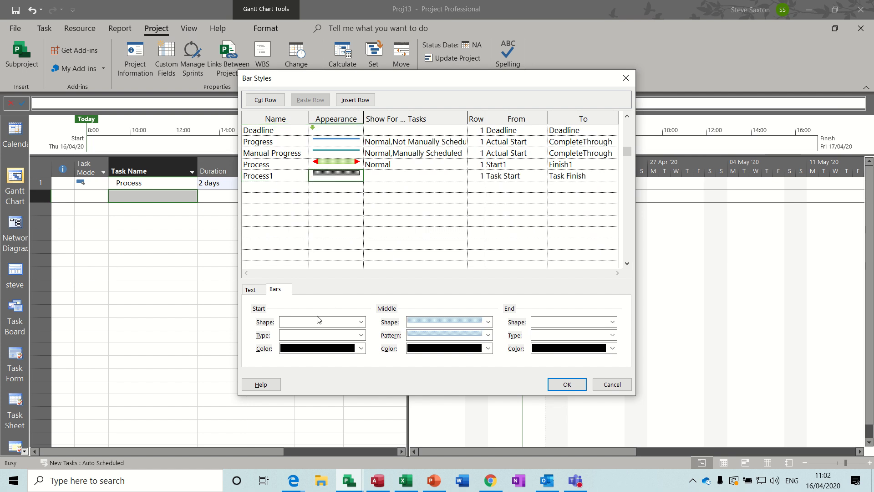
click(361, 322)
click(322, 171)
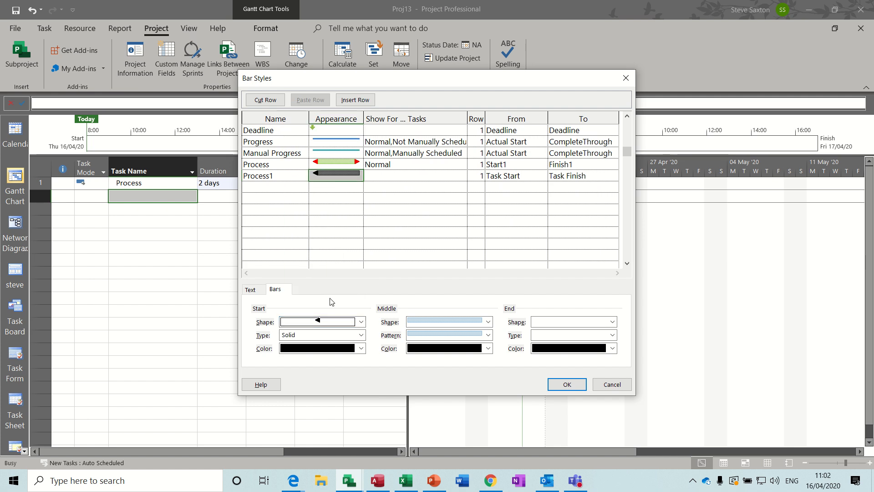
click(360, 349)
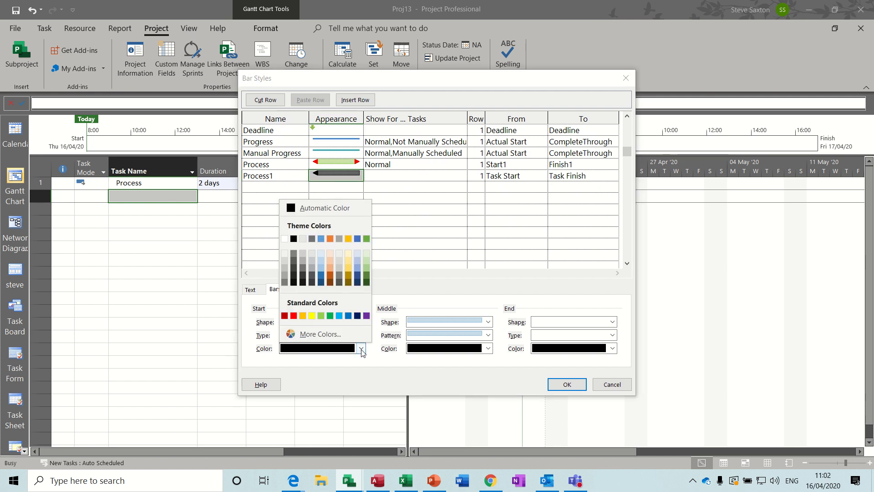
click(294, 316)
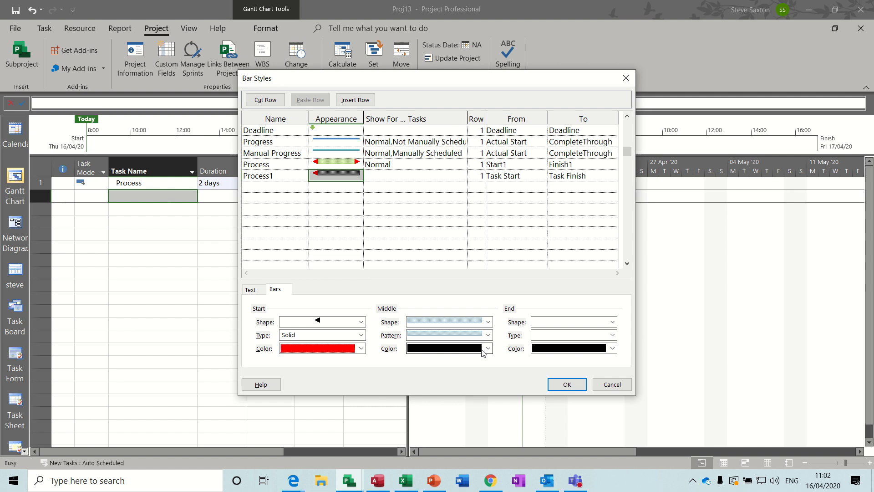
click(488, 349)
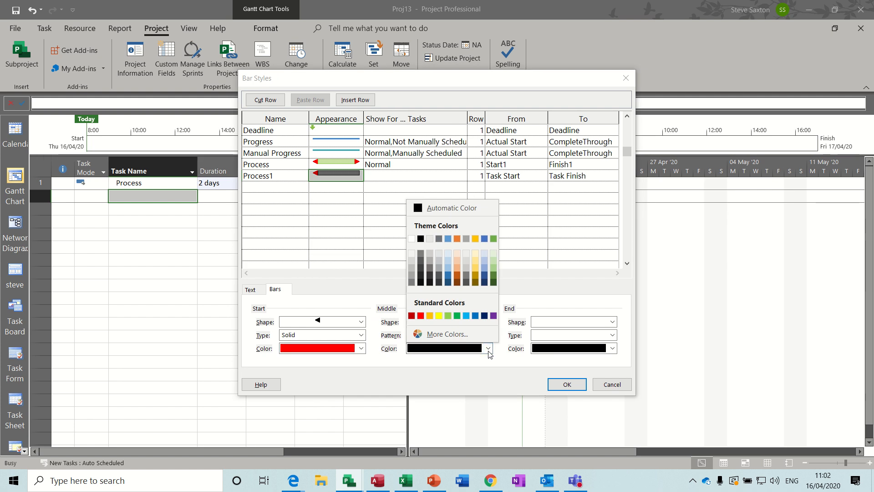
click(448, 315)
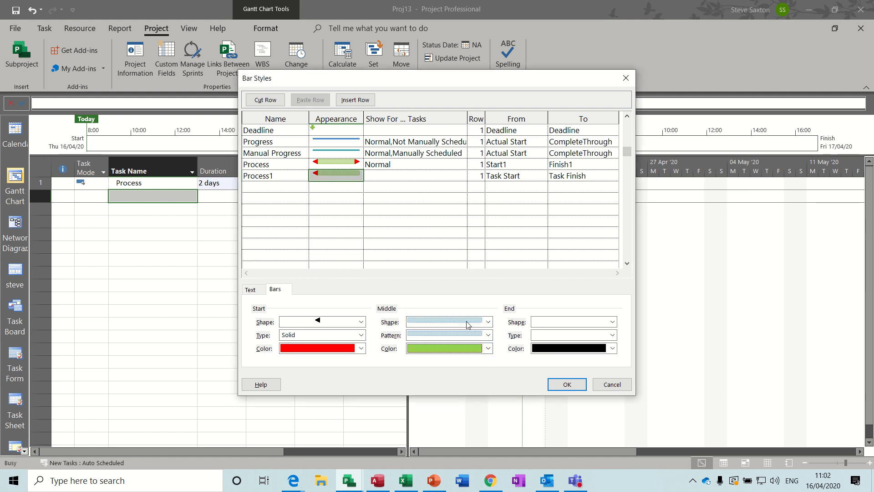
Set the Process1 bar's end colour to red and choose a right-pointing triangle as its end shape.
click(612, 348)
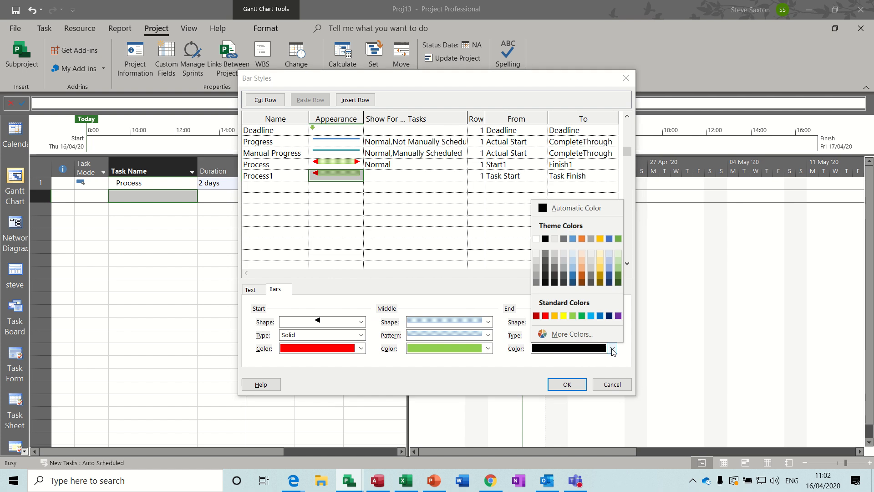
click(546, 316)
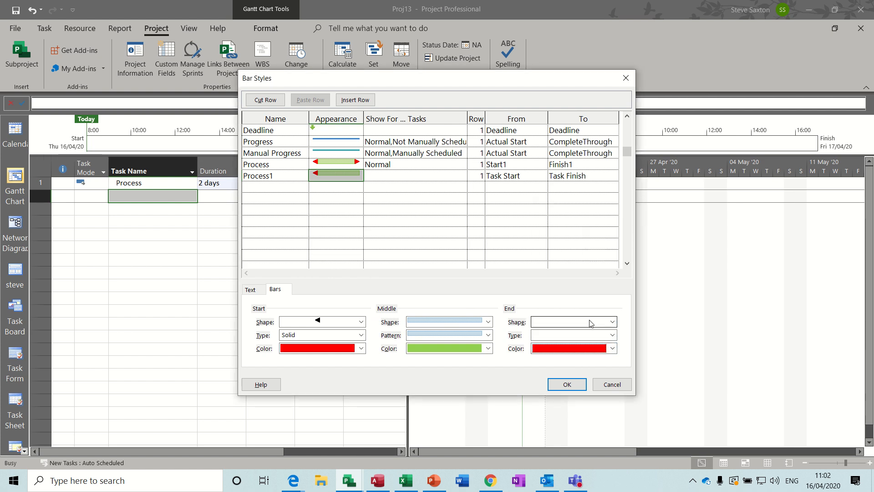
click(613, 322)
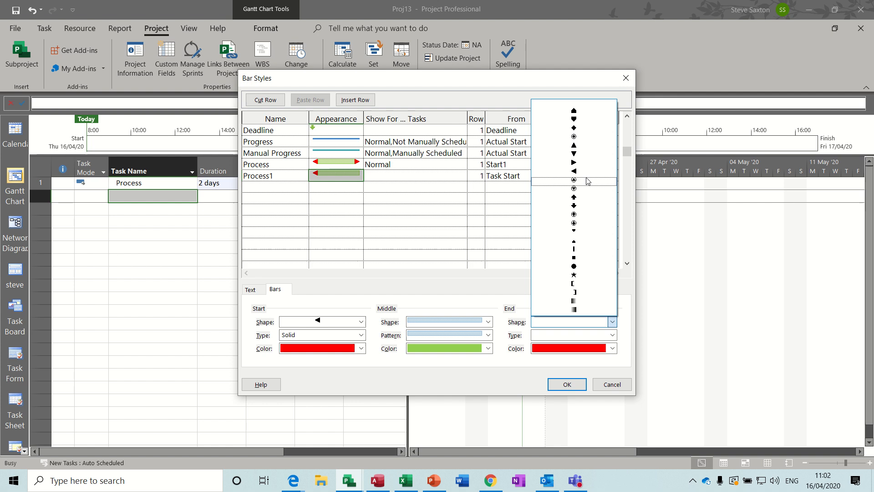
click(582, 167)
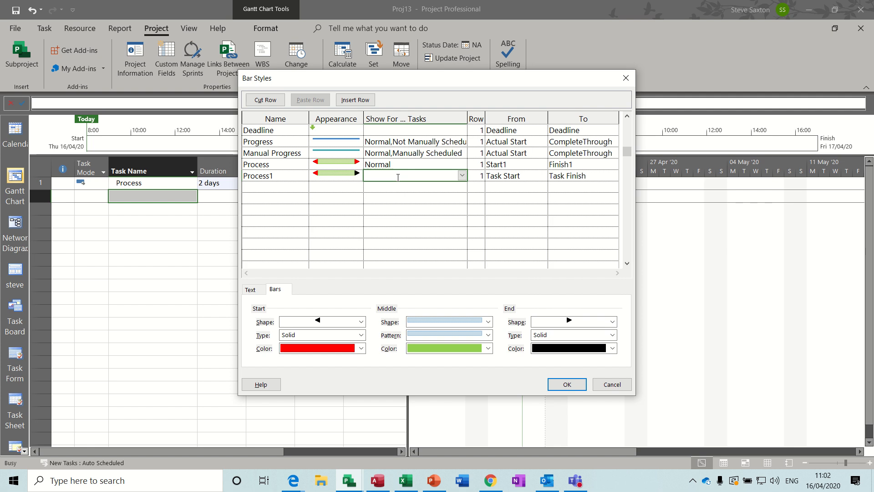
Show the Process1 bar style for Normal tasks and draw it from the Start2 date field.
text(Normal)
click(513, 175)
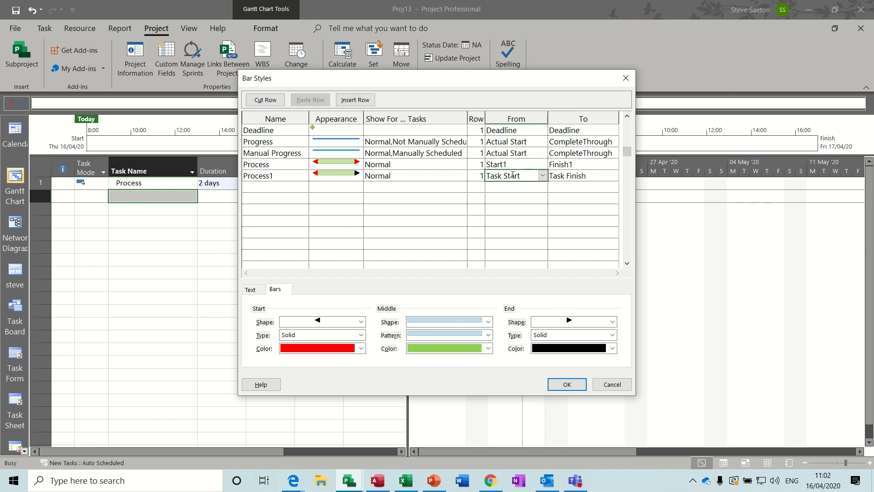
click(543, 178)
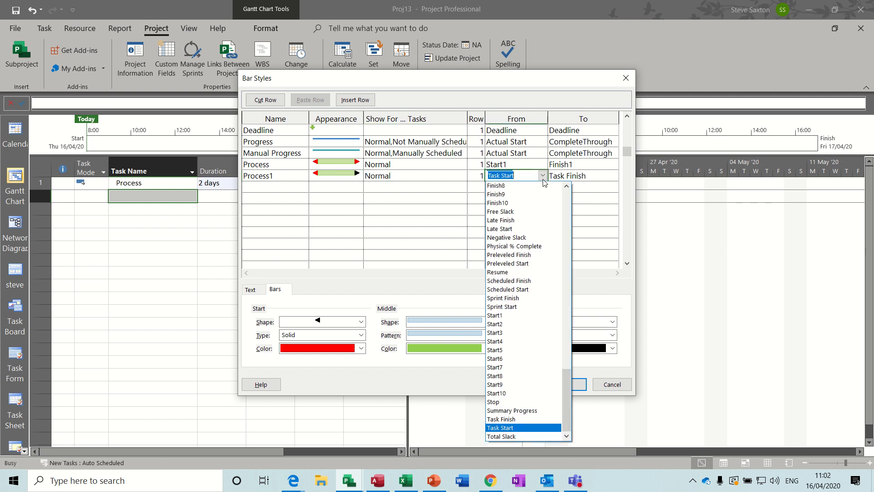
text(Scheduled Finish)
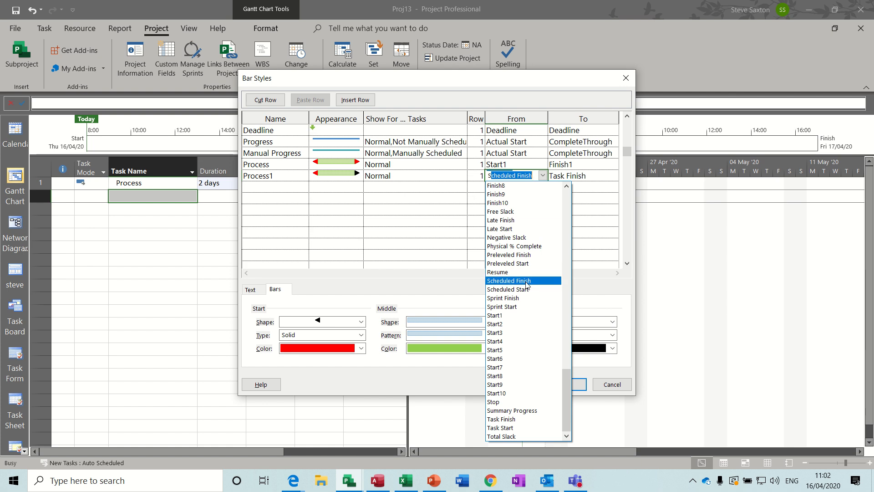
click(506, 324)
Set the Process1 bar style to end at the finish field that pairs with Start2 and apply the bar styles.
click(570, 177)
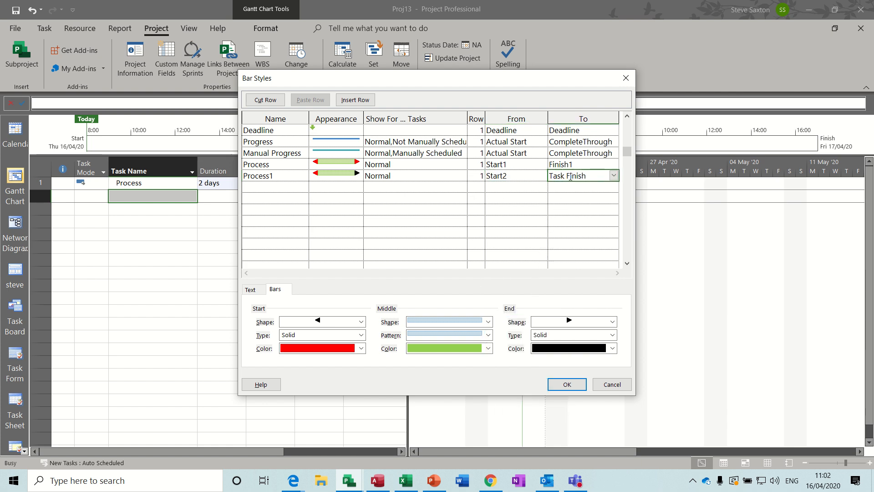
text(F)
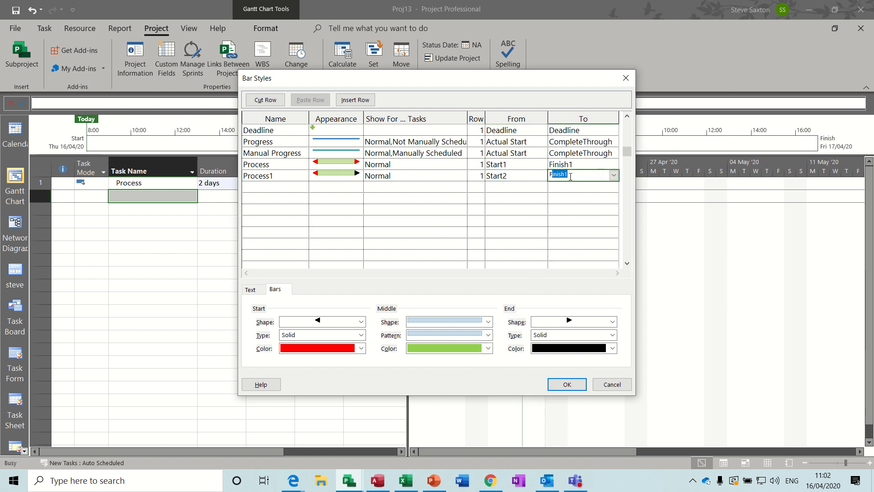
click(614, 175)
click(597, 195)
click(564, 384)
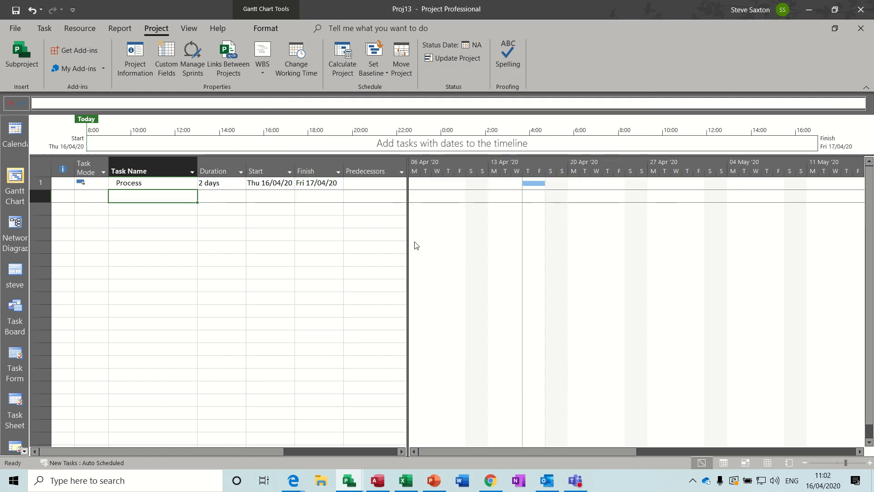
Widen the task table area and insert Start1 and Finish1 columns before the Predecessors column.
drag(408, 241, 653, 232)
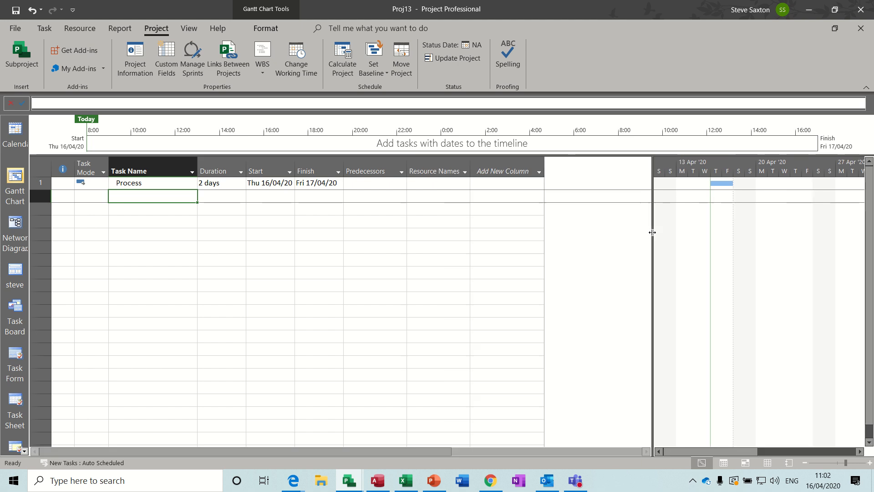
right_click(364, 168)
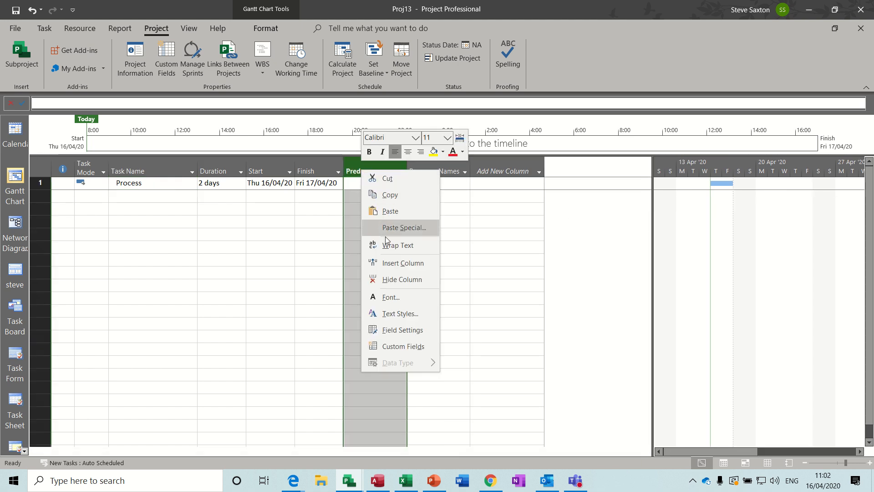
click(386, 264)
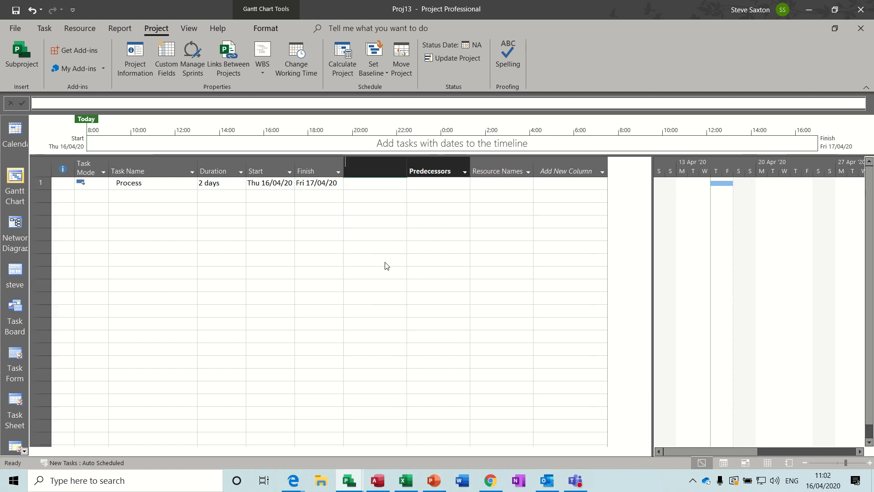
text(scheduled Duration)
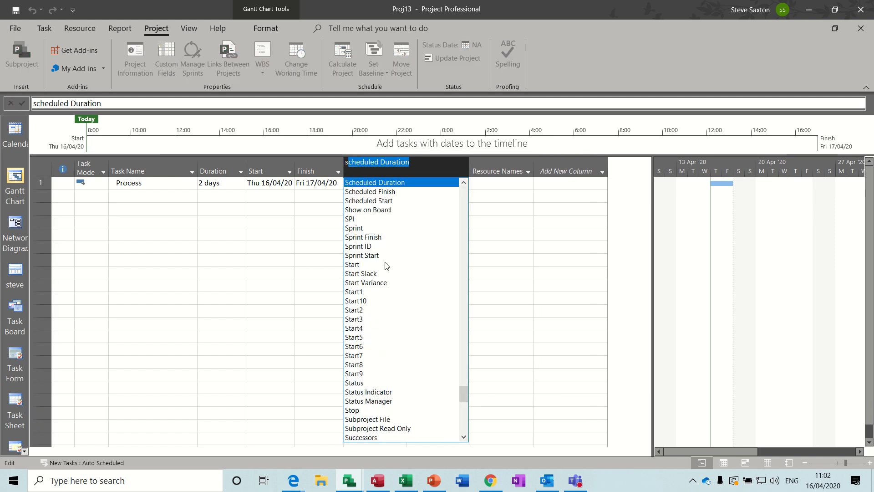
click(358, 292)
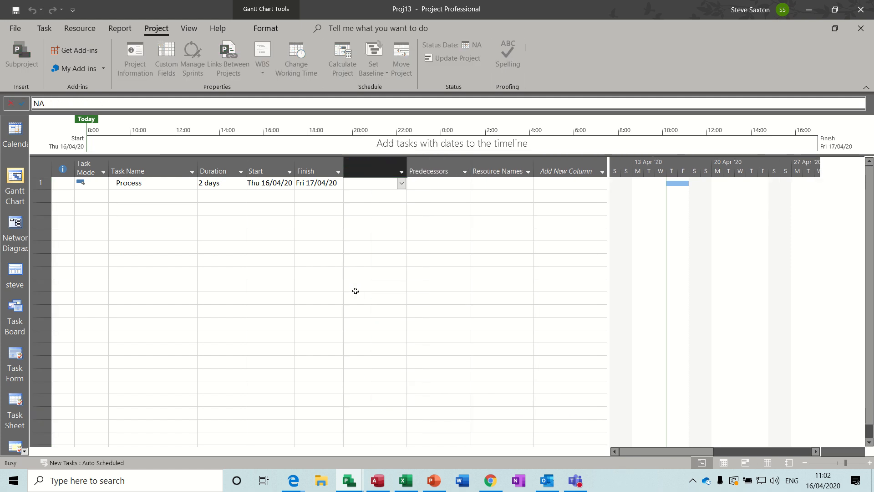
right_click(424, 170)
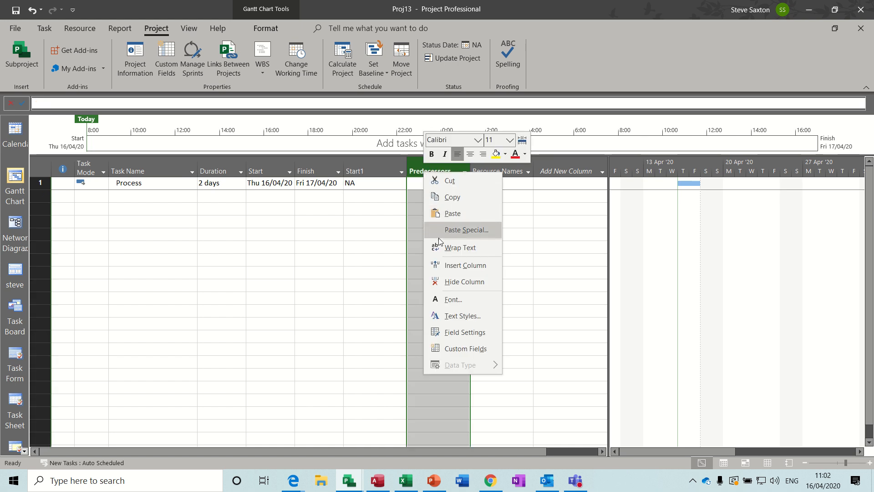
click(464, 265)
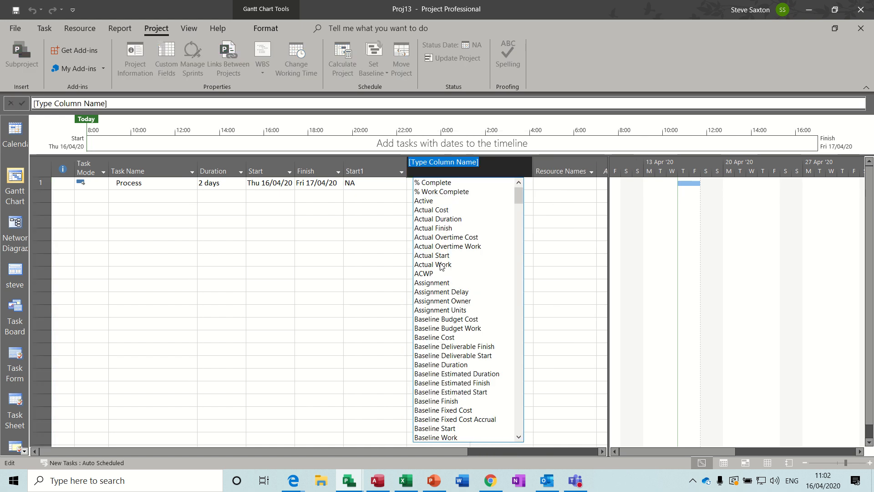
text(finish)
click(417, 210)
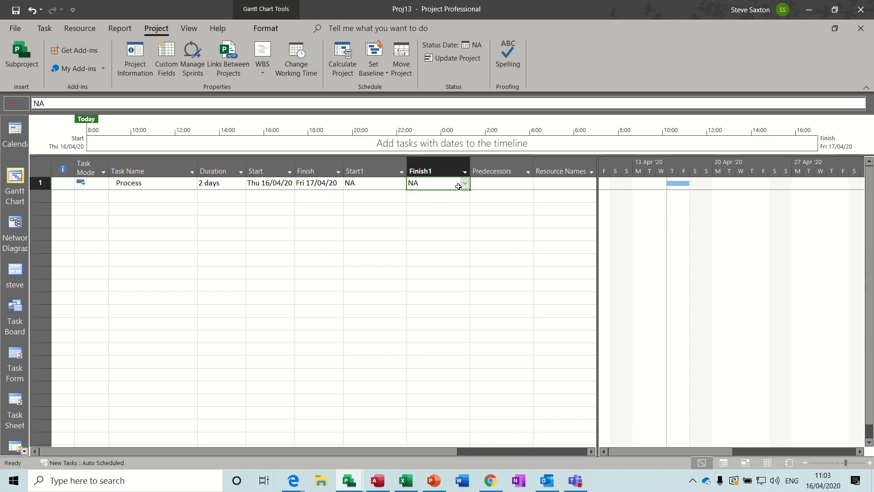
Insert Start2 and Finish2 columns between Finish1 and Predecessors in the task table.
right_click(491, 165)
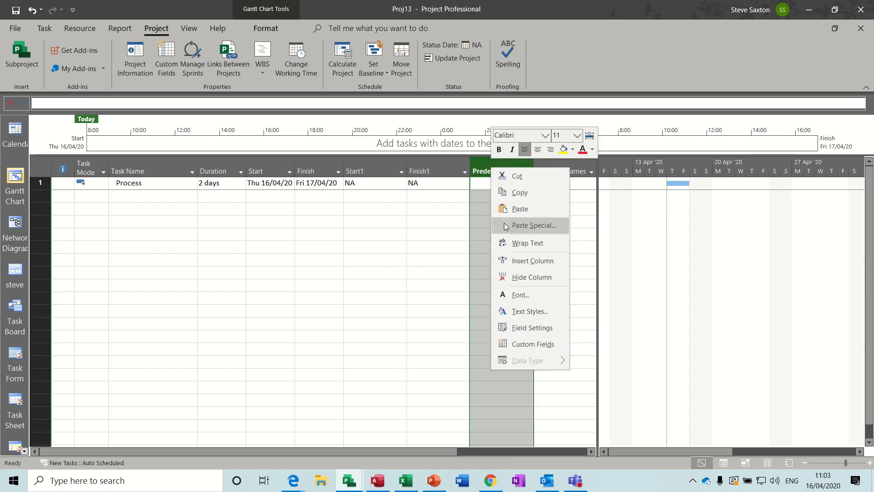
click(510, 262)
text(scheduled Duration)
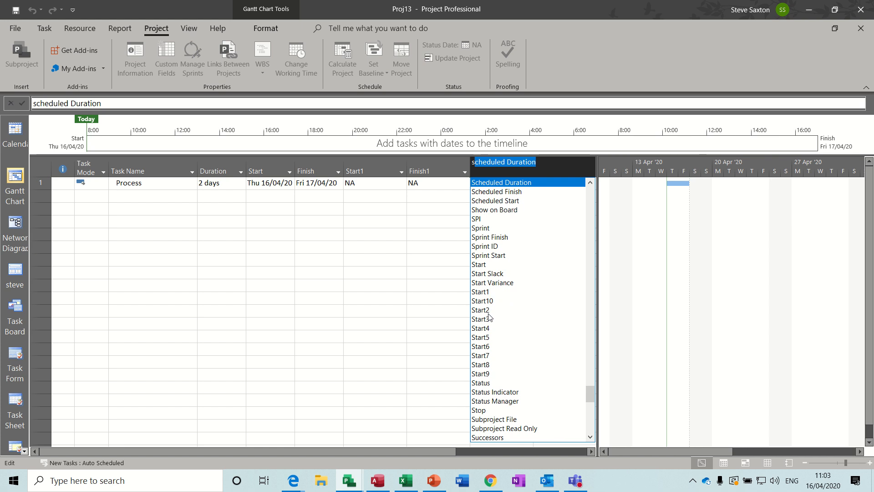
click(489, 313)
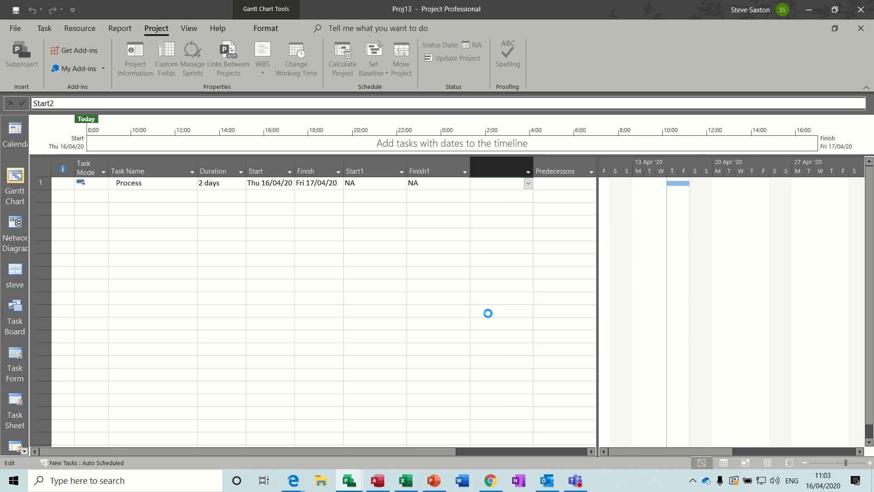
click(556, 171)
right_click(555, 171)
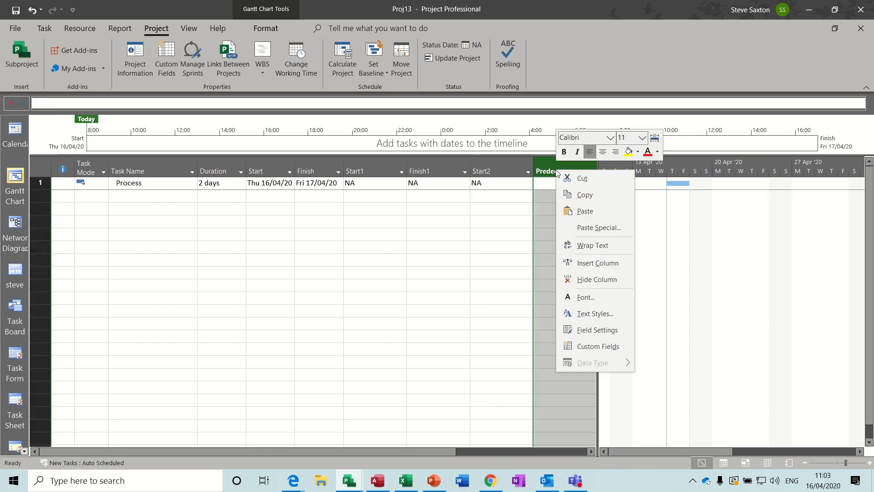
click(573, 261)
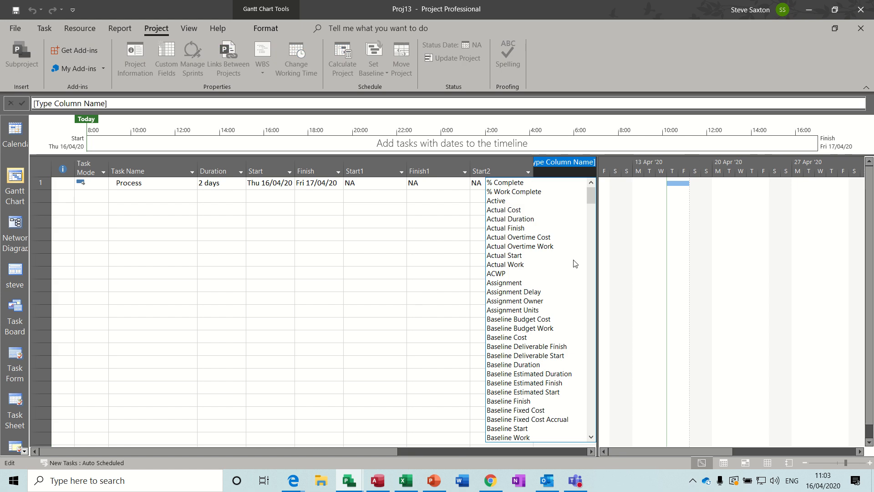
text(finish)
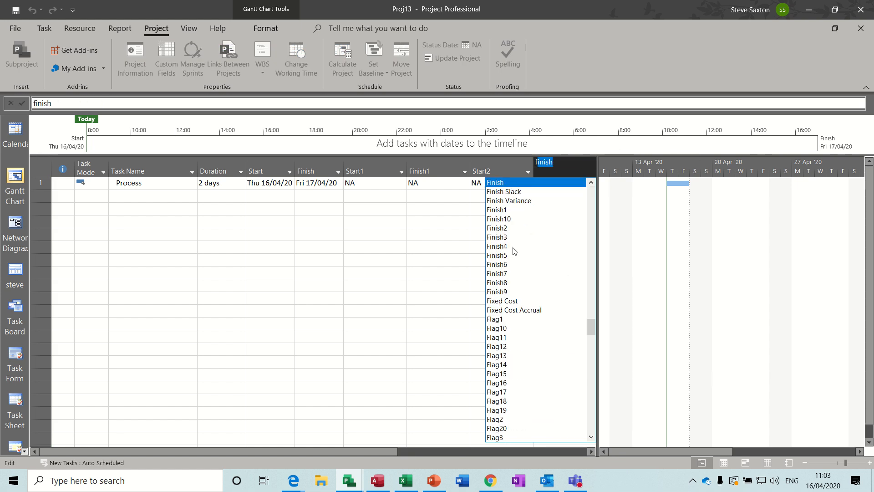
click(500, 229)
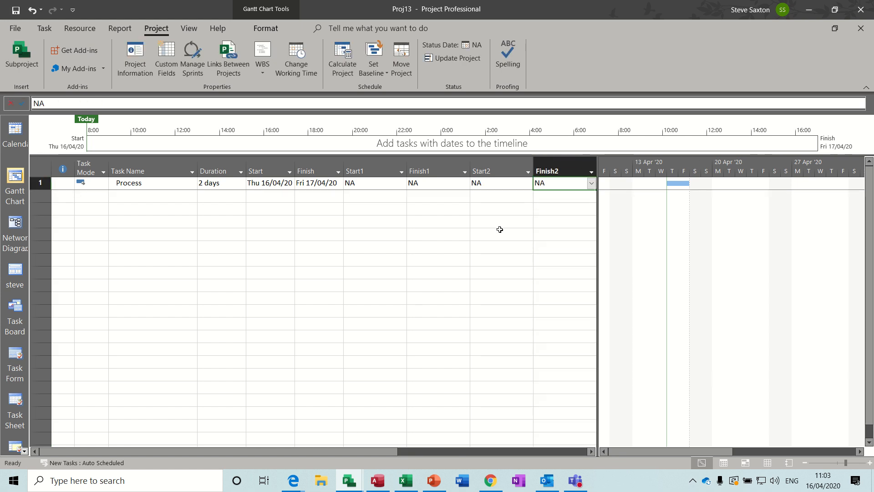
Set the Process task's Start1 date to Thu 23/04/20 and its Finish1 date to Fri 24/04/20.
click(374, 184)
click(402, 184)
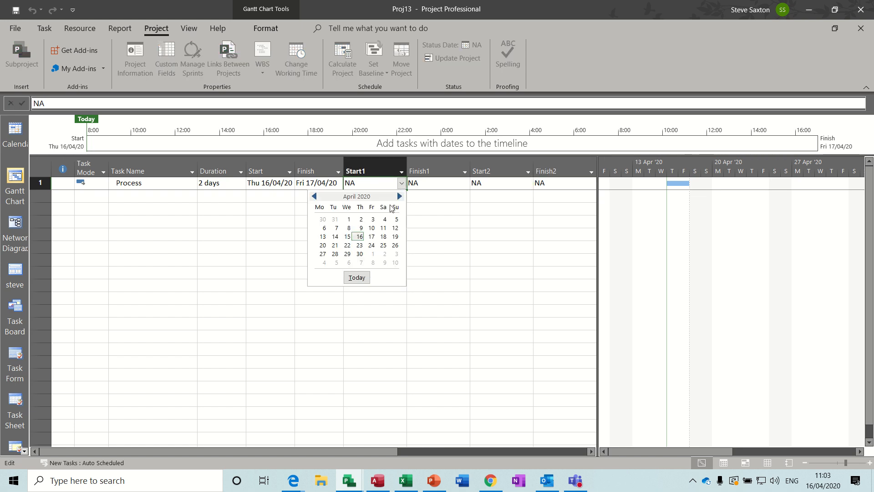
click(360, 245)
click(440, 181)
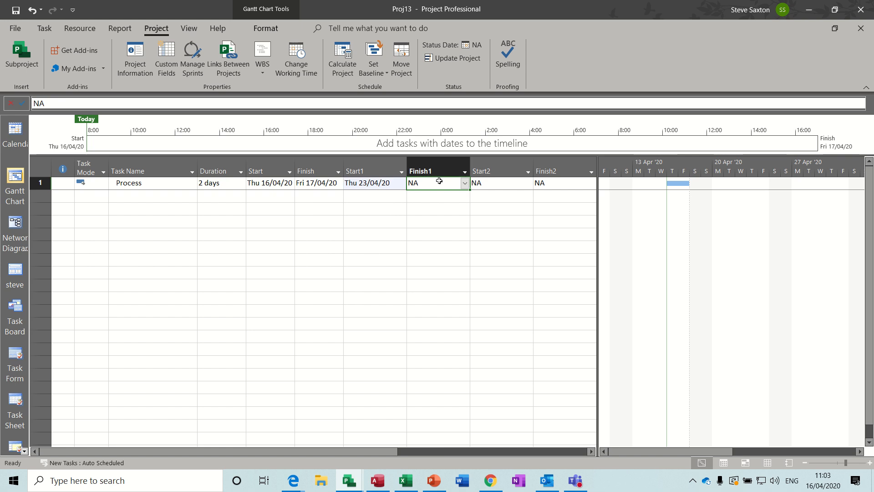
click(465, 184)
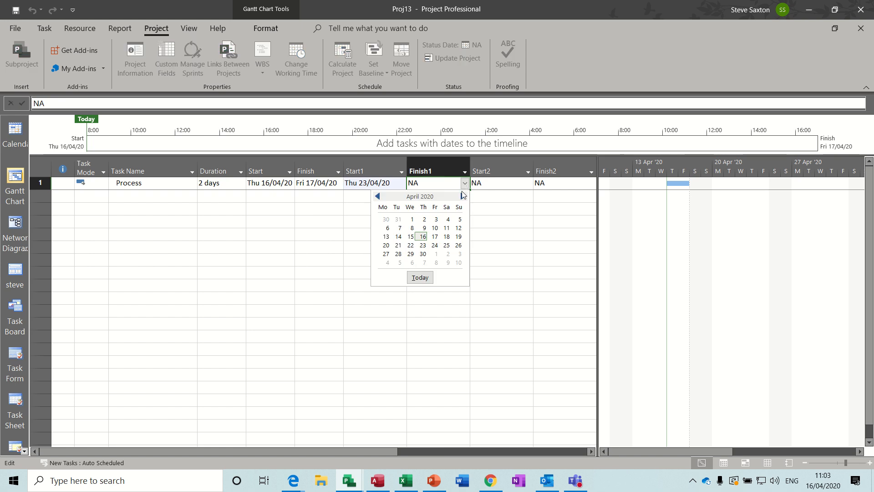
click(434, 246)
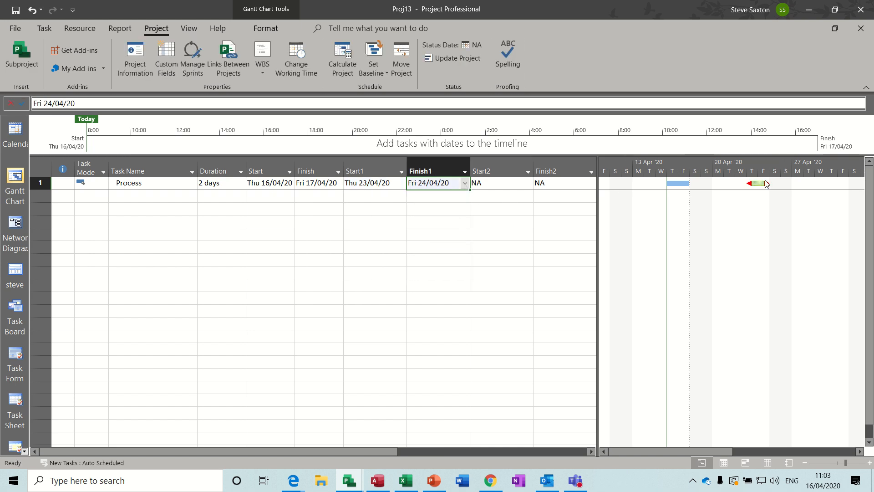
Set the Process task's Start2 date to Thu 30/04/20 and its Finish2 date to Fri 01/05/20.
click(516, 182)
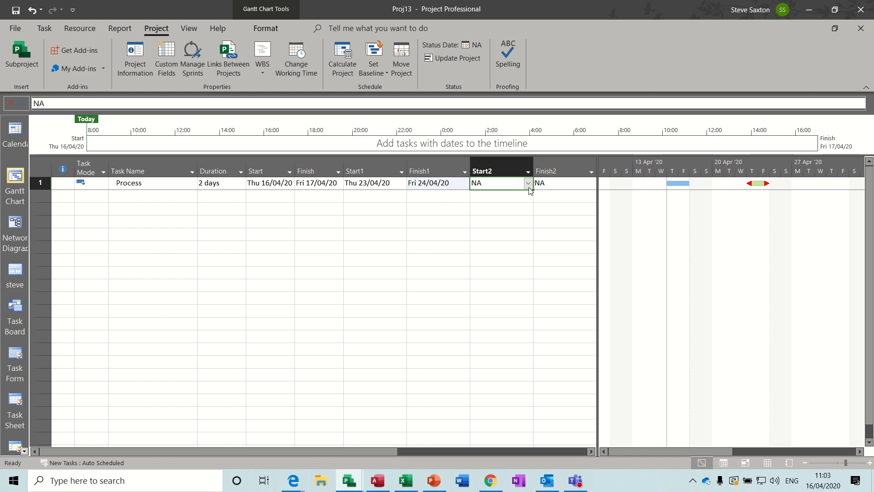
click(529, 185)
click(488, 255)
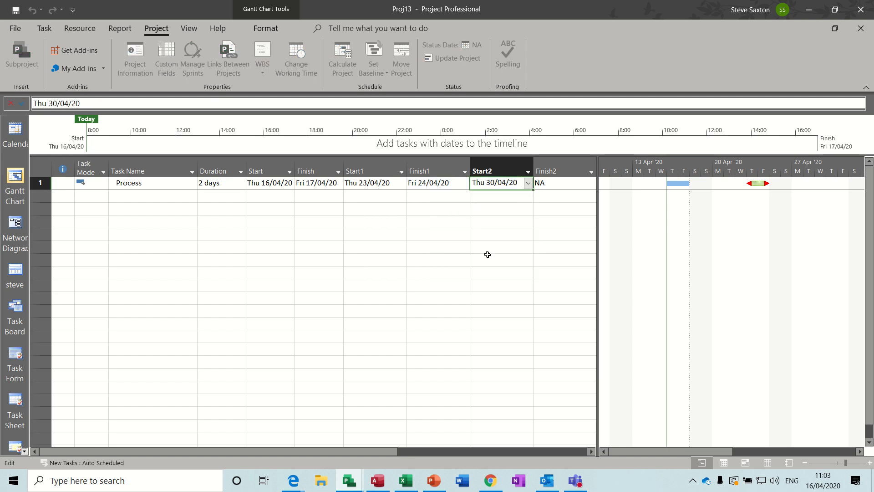
click(563, 184)
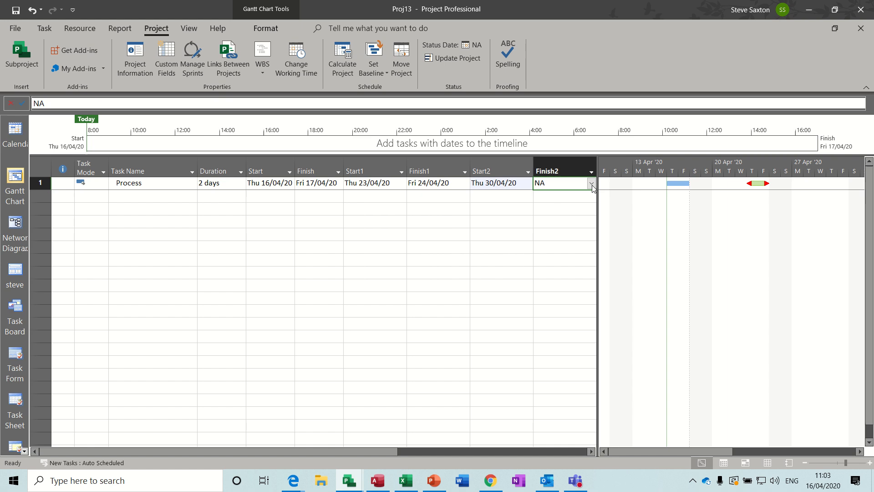
click(591, 183)
click(561, 254)
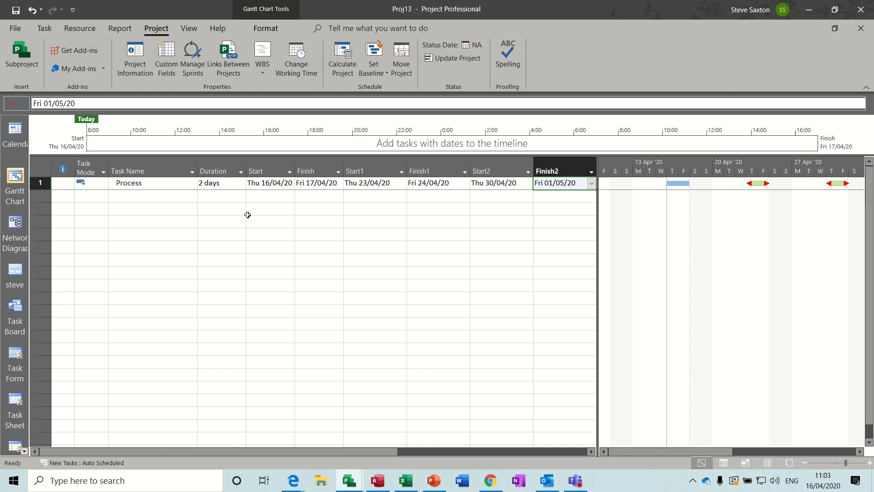
Save the current fields as a new table named Process.
click(189, 28)
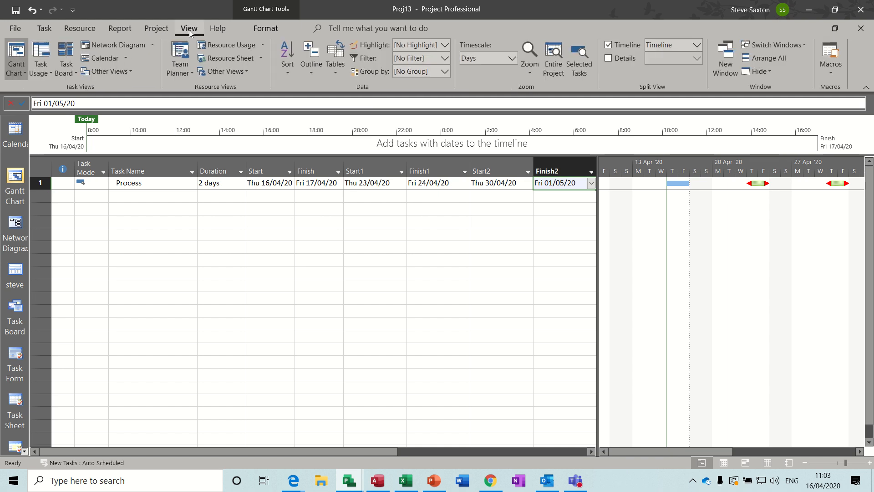
click(335, 73)
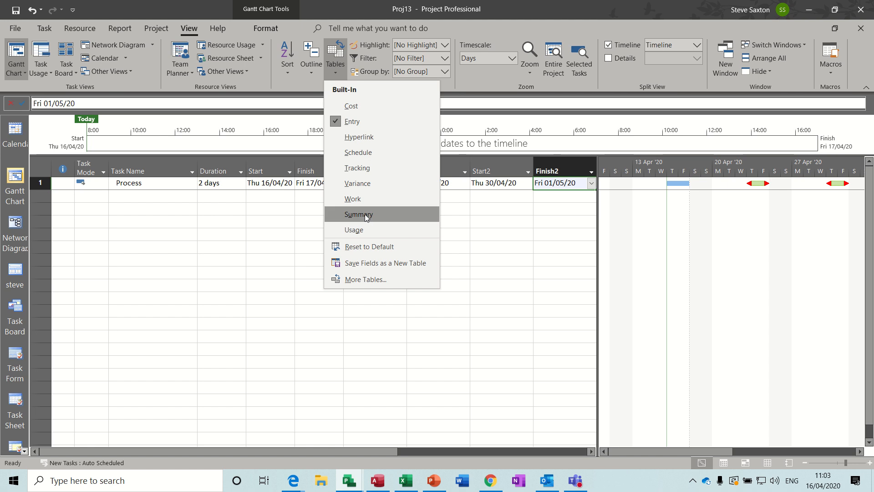
click(363, 263)
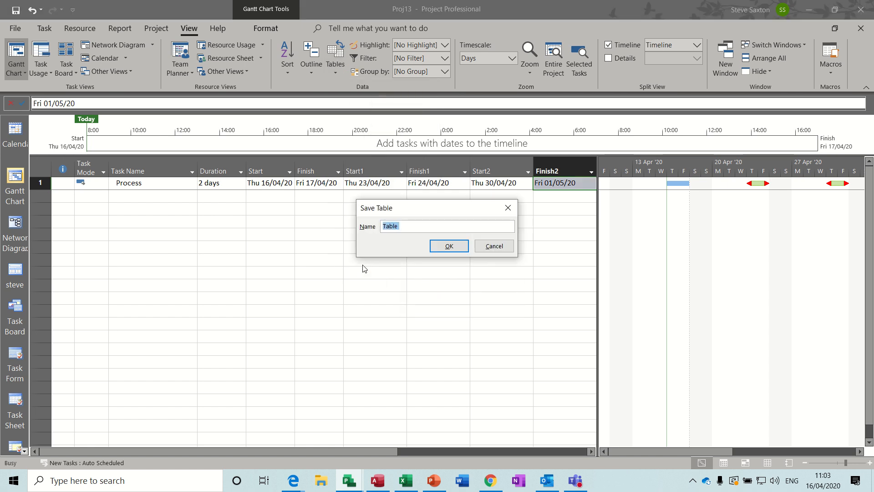
text(P)
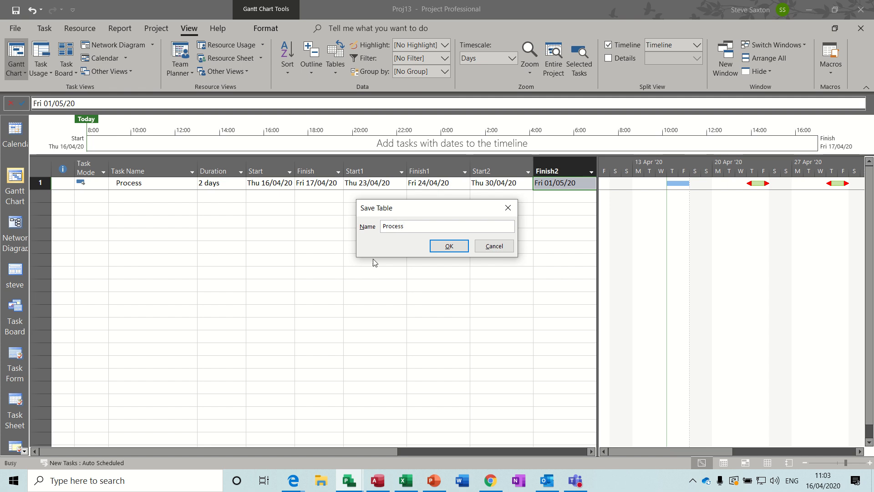
text(rocess)
click(438, 246)
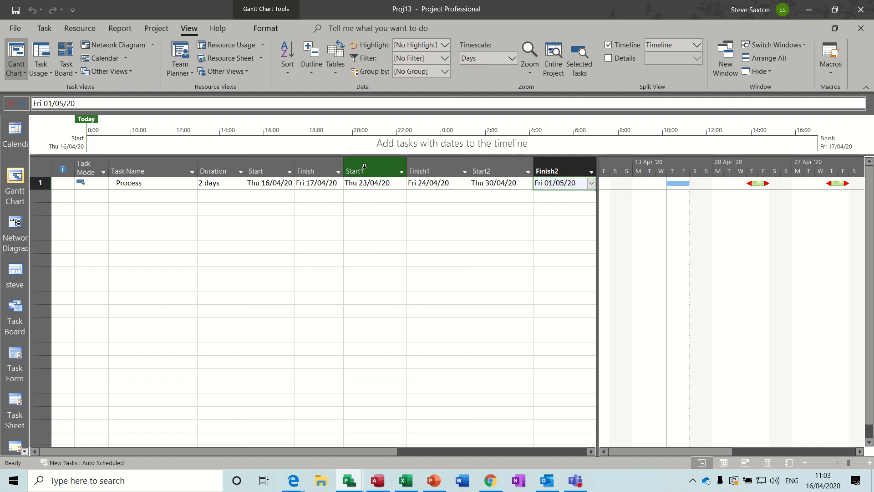
Remove the Start1, Finish1, Start2 and Finish2 columns from the current table.
drag(364, 167, 539, 162)
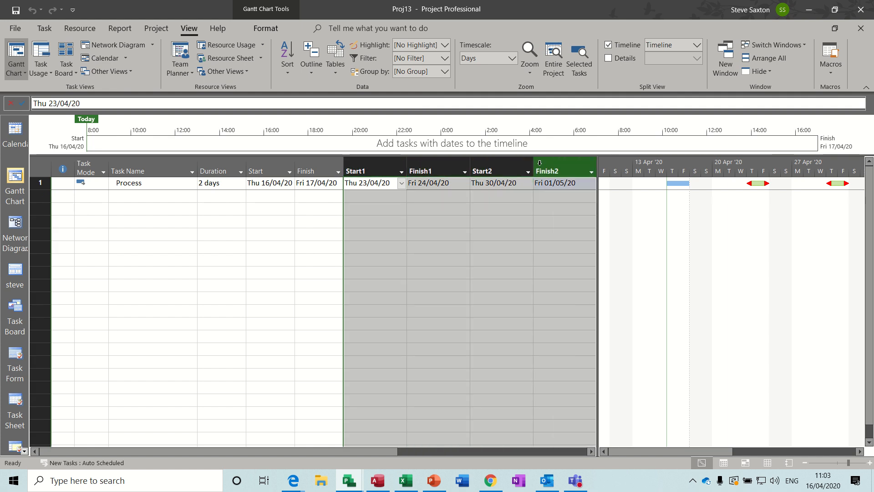
key(Delete)
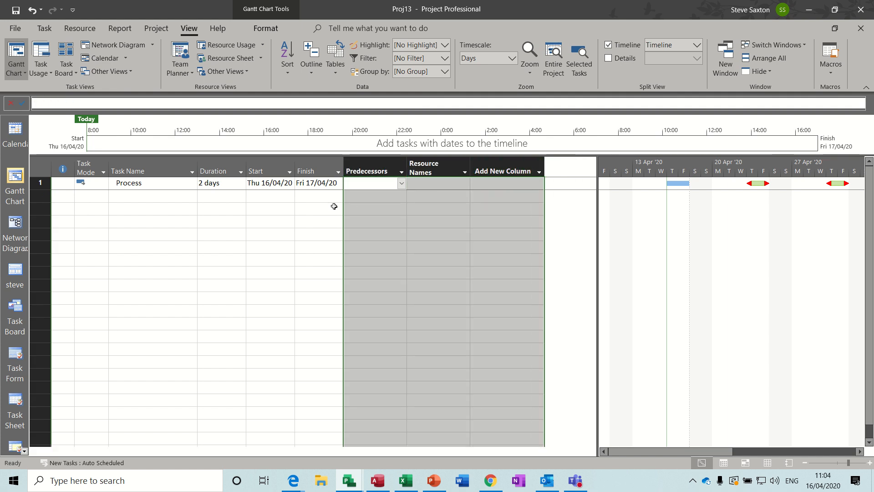
click(312, 208)
Switch to the built-in Entry table and remove its Start1, Finish1, Start2 and Finish2 columns.
click(335, 73)
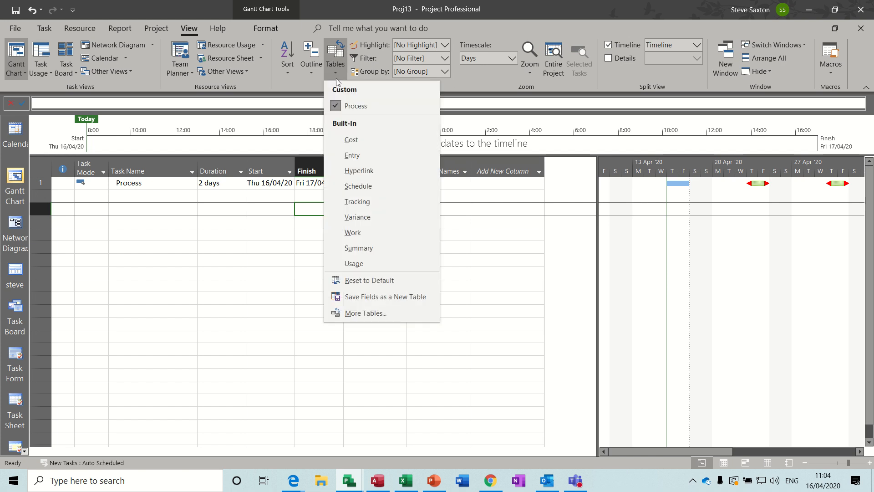
click(356, 154)
drag(357, 155, 554, 155)
key(Delete)
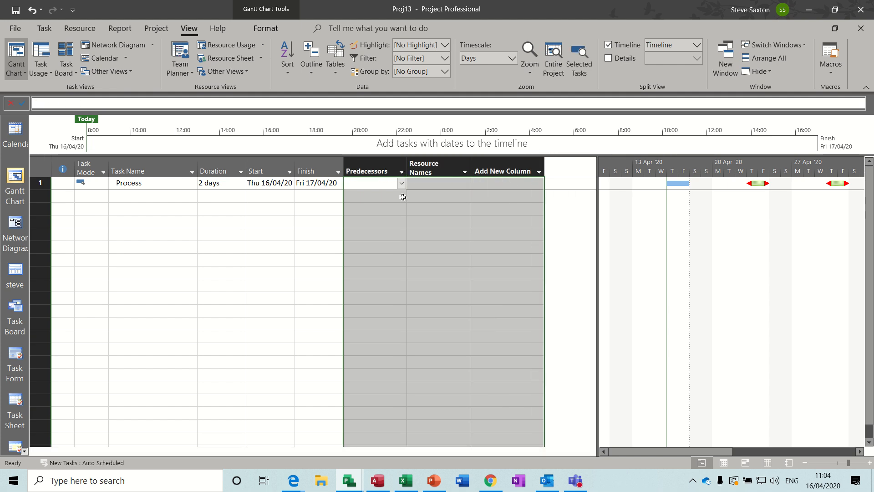
click(250, 214)
Switch to the custom Process table and insert the Start1 and Finish1 columns before the Predecessors column.
click(335, 57)
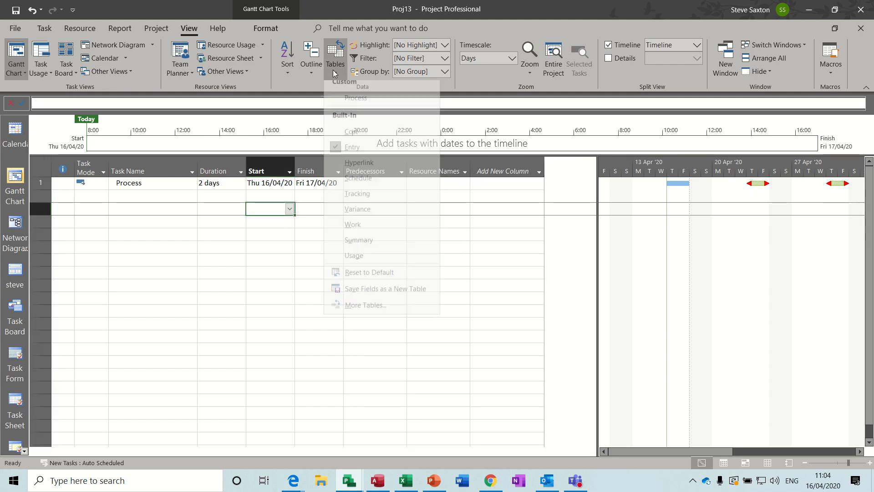
click(355, 104)
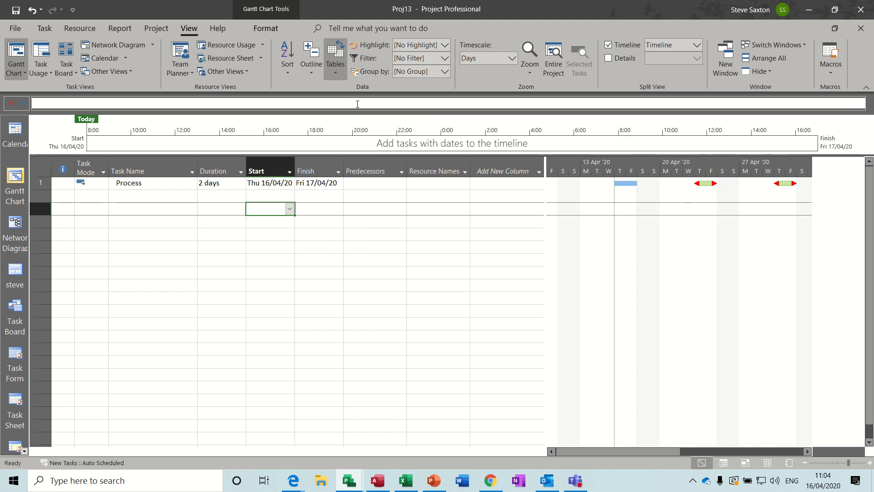
right_click(368, 168)
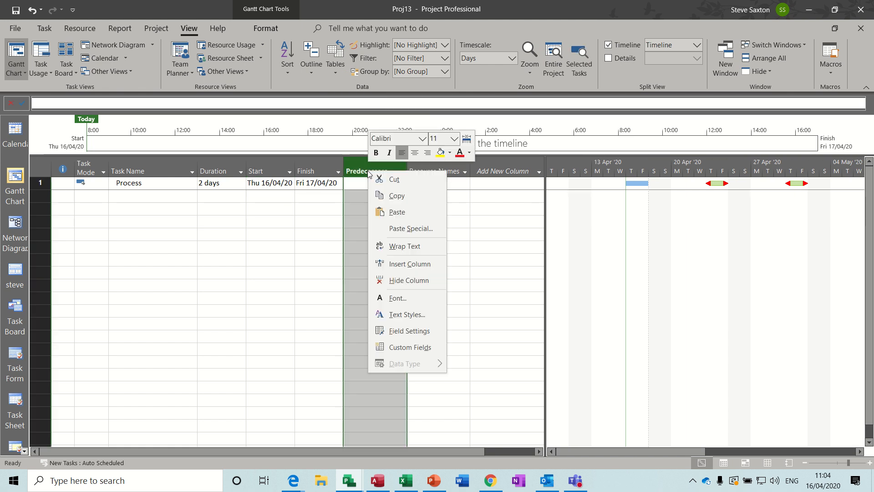
click(408, 264)
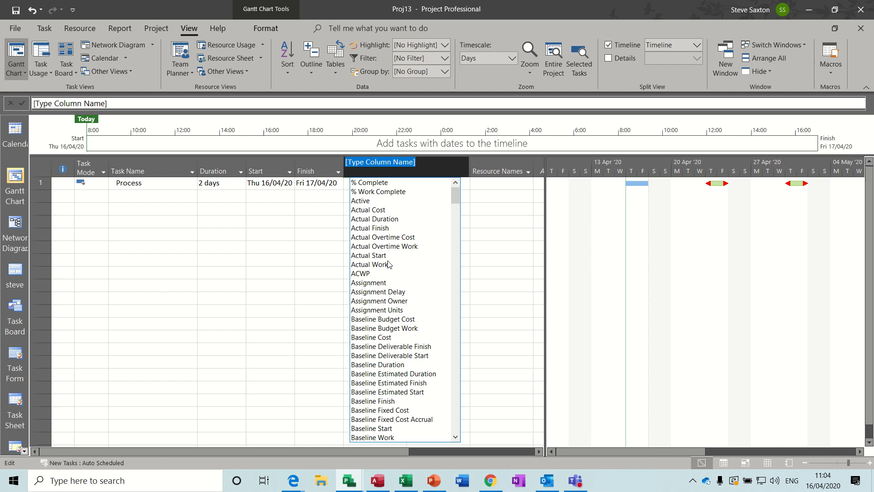
text(scheduled Duration)
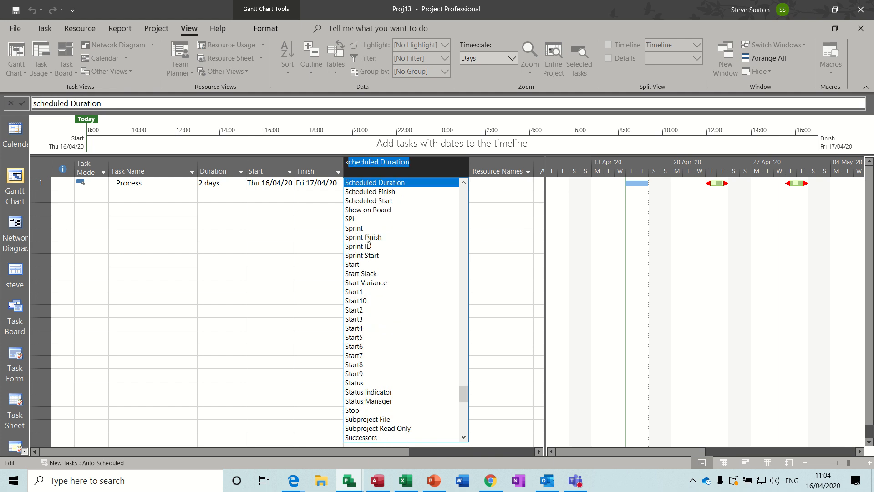
click(360, 293)
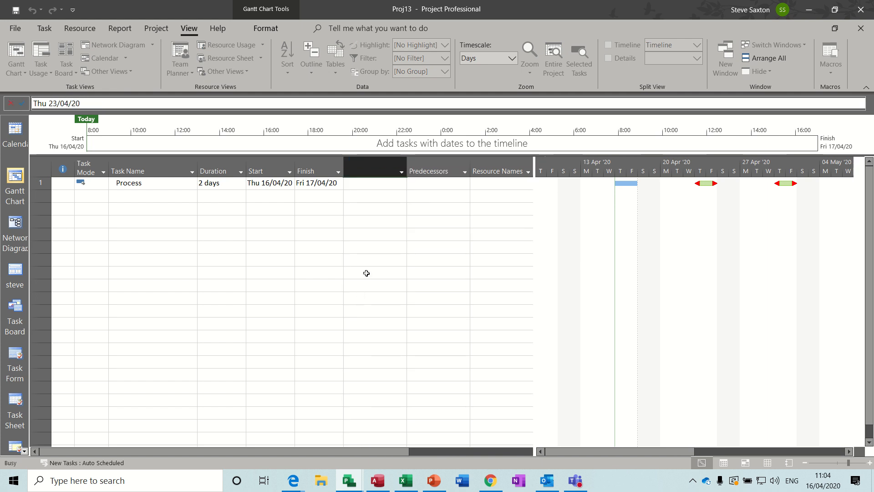
right_click(427, 172)
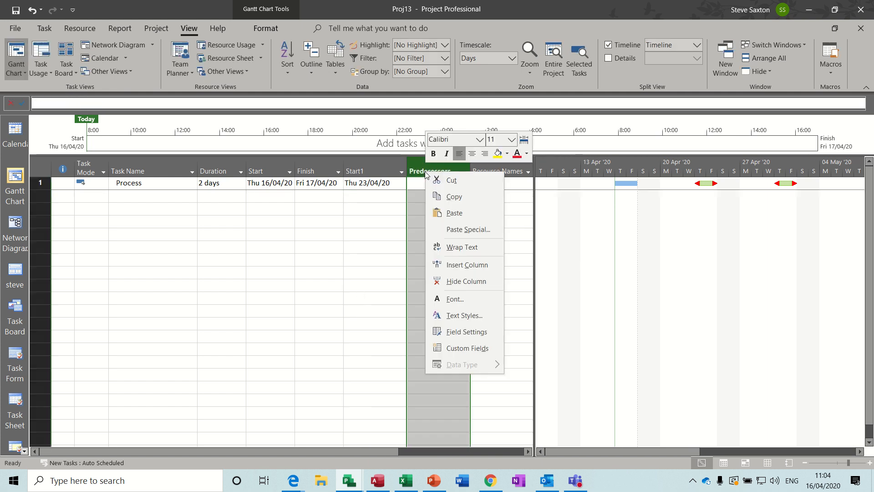
click(438, 265)
text(finish)
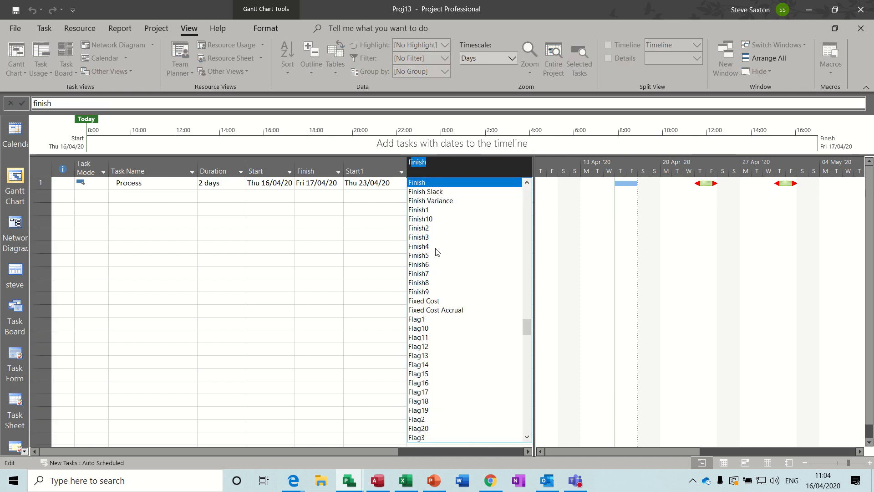
click(424, 211)
Insert the Start2 and Finish2 columns between Finish1 and Predecessors, widening the table area to reach them.
click(485, 171)
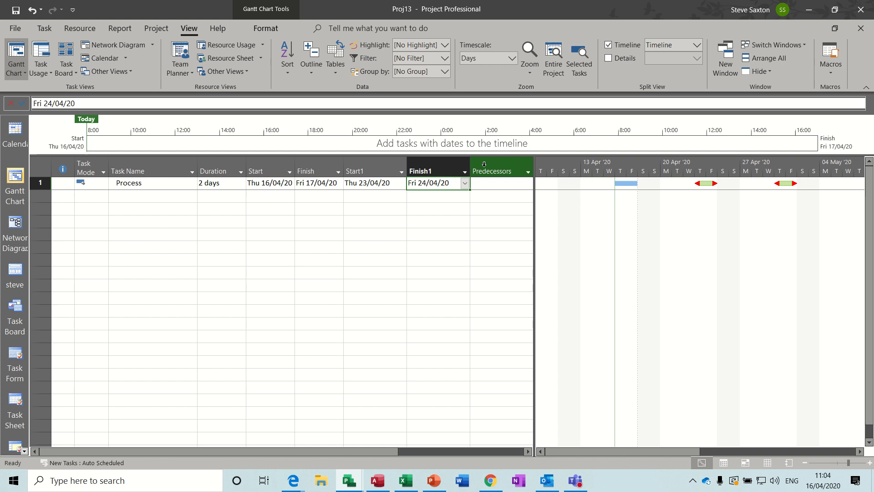
right_click(486, 170)
click(524, 260)
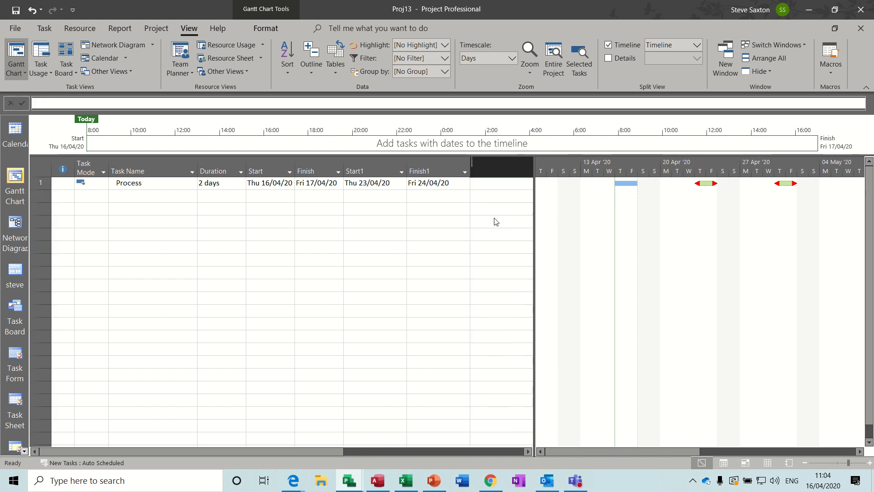
text(scheduled Duration)
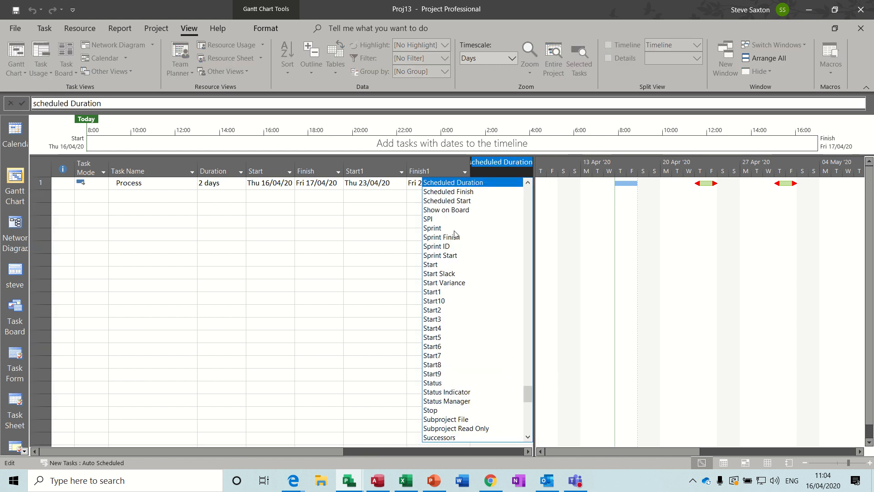
click(438, 310)
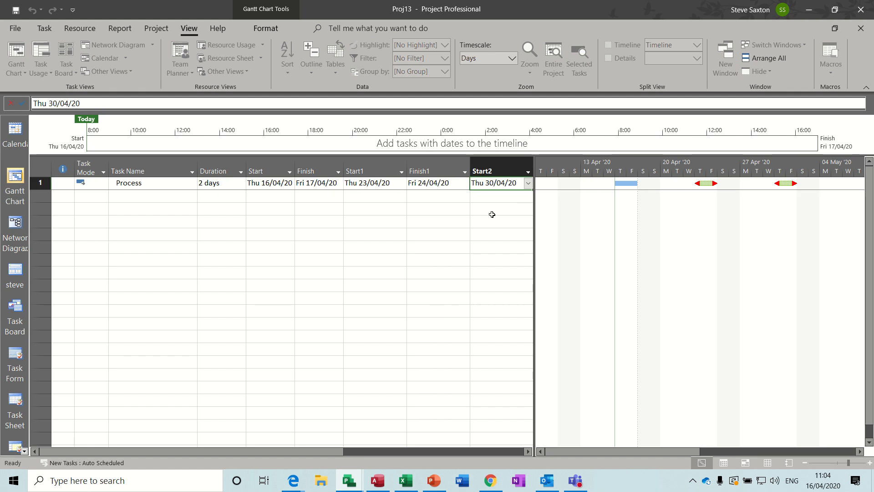
drag(535, 207, 613, 196)
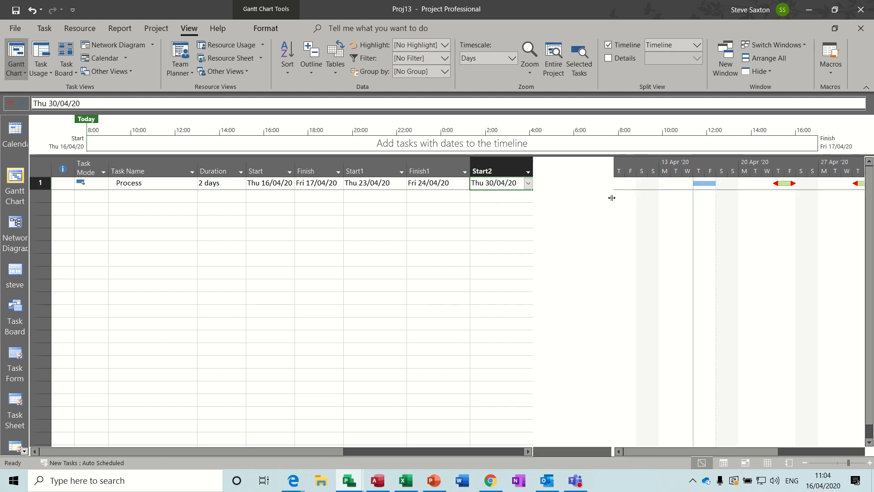
right_click(553, 167)
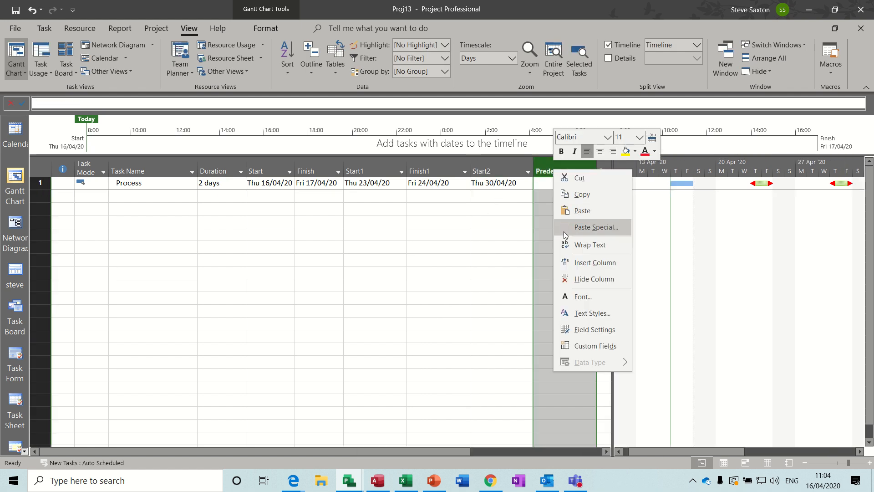
click(565, 261)
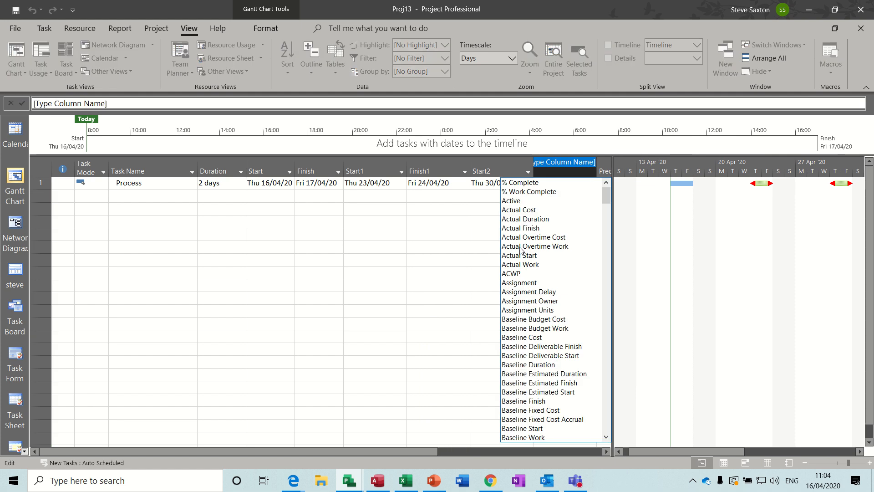
text(finish)
click(518, 226)
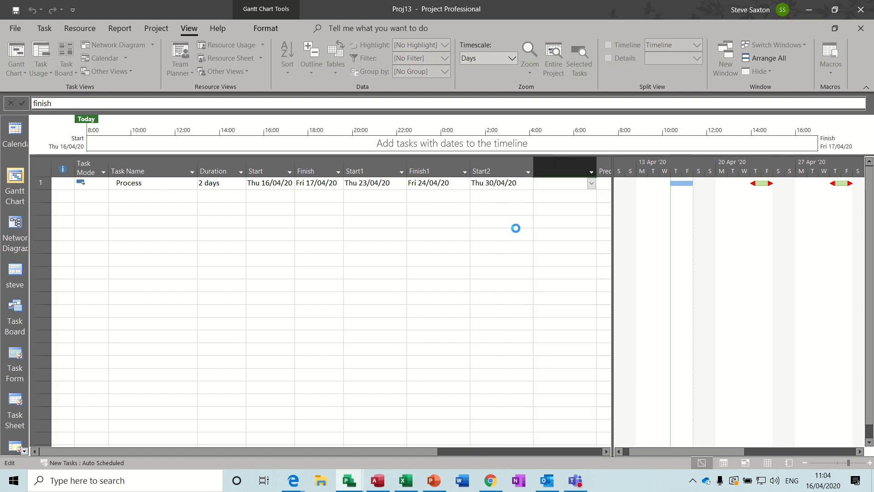
click(439, 209)
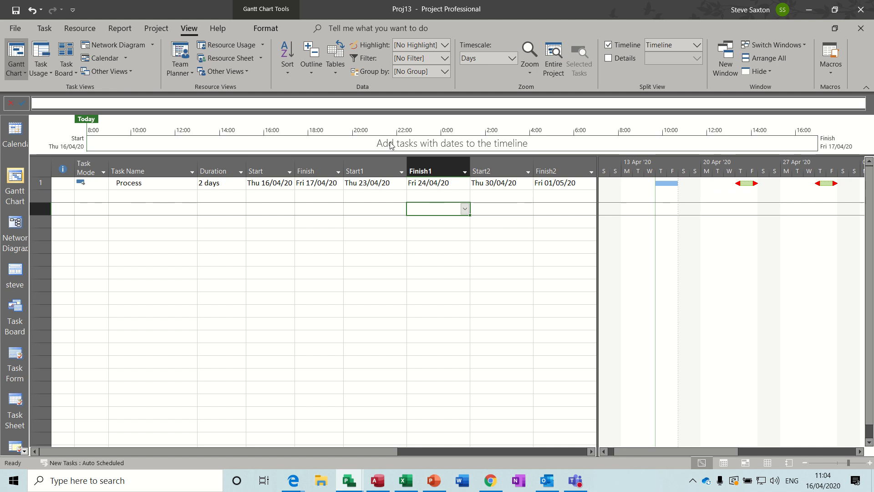
Alternate between the built-in Entry table and the custom Process table to compare their columns, ending on the Process table.
click(335, 70)
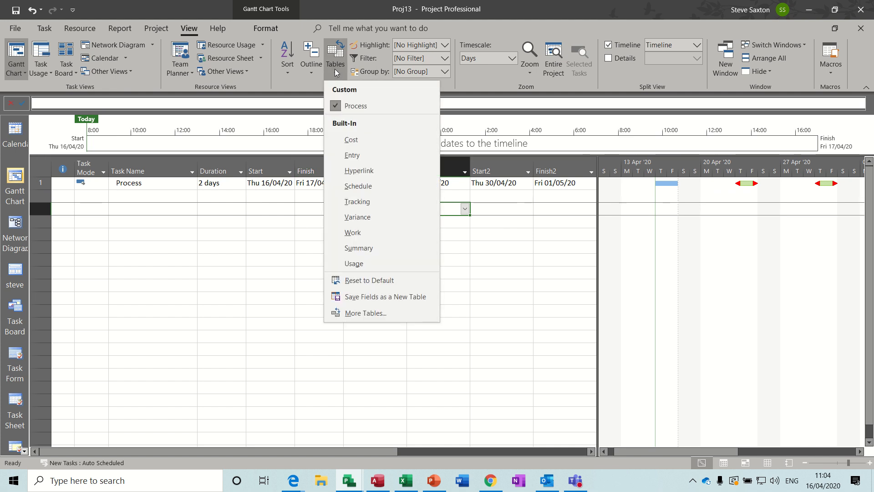
click(357, 155)
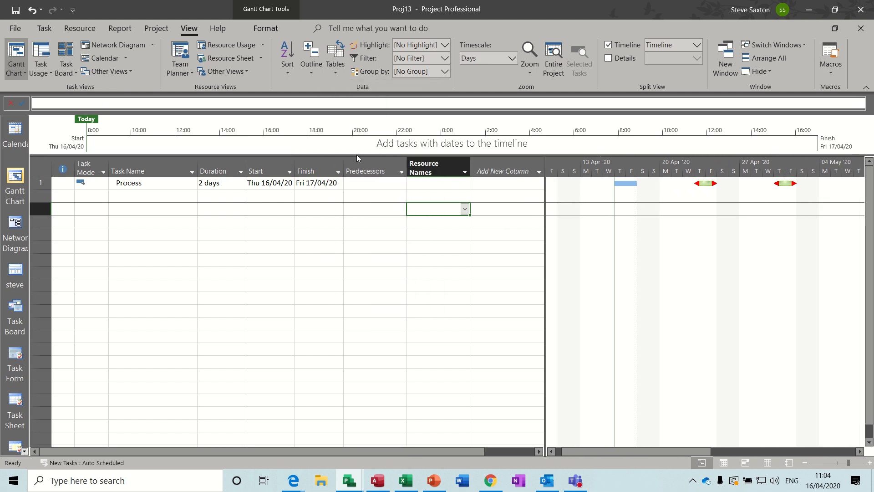
click(337, 72)
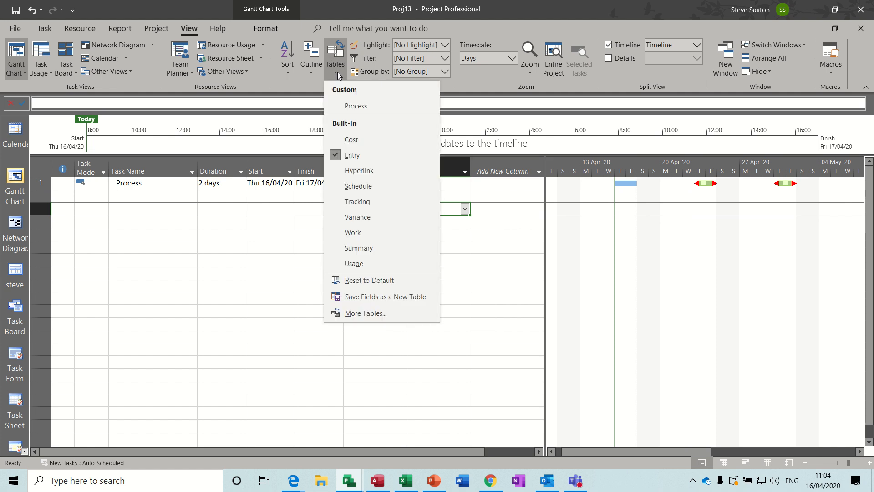
click(356, 105)
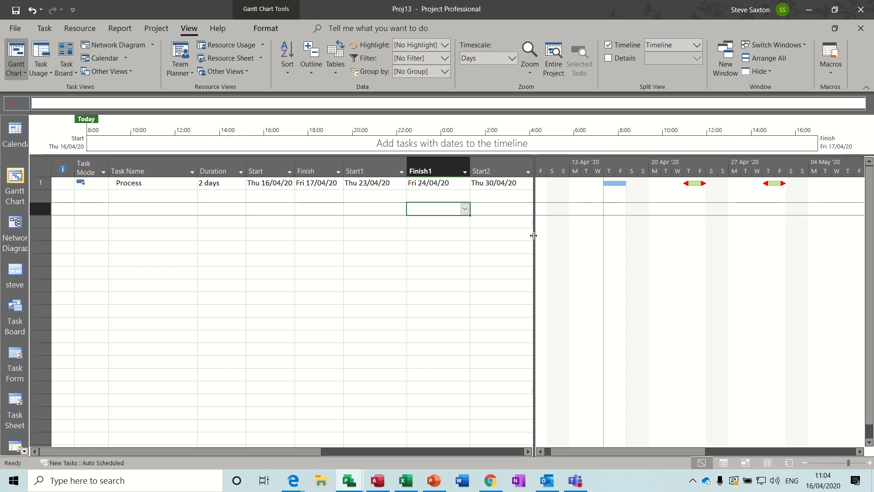
click(337, 73)
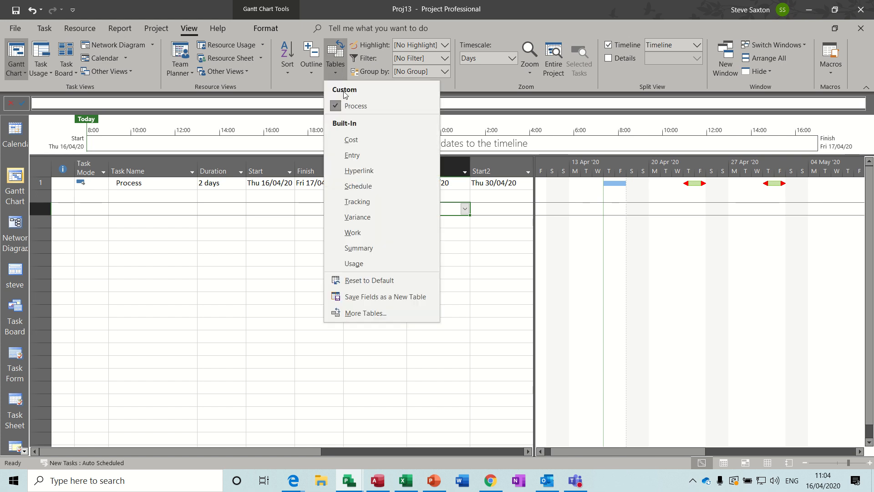
click(351, 155)
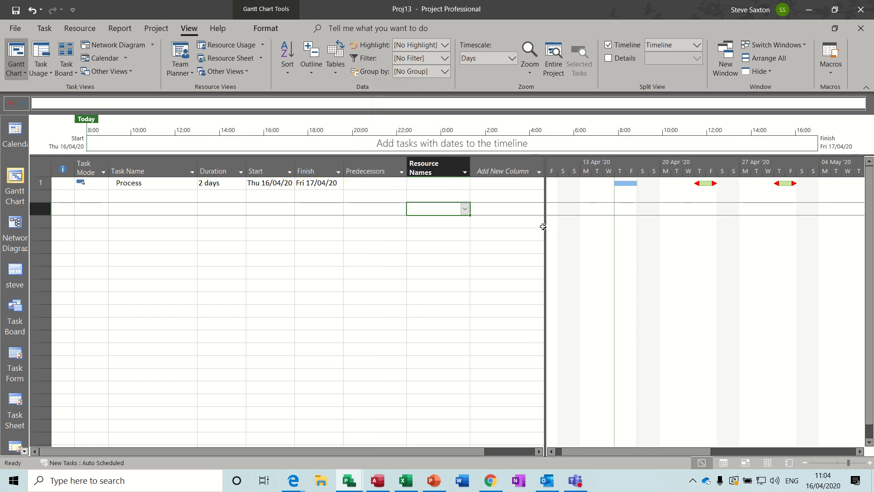
drag(546, 225, 580, 232)
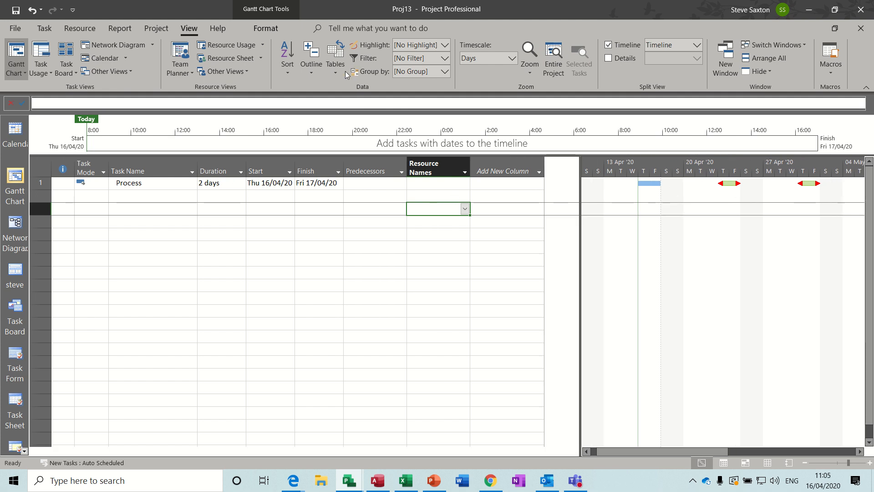
drag(177, 194, 158, 247)
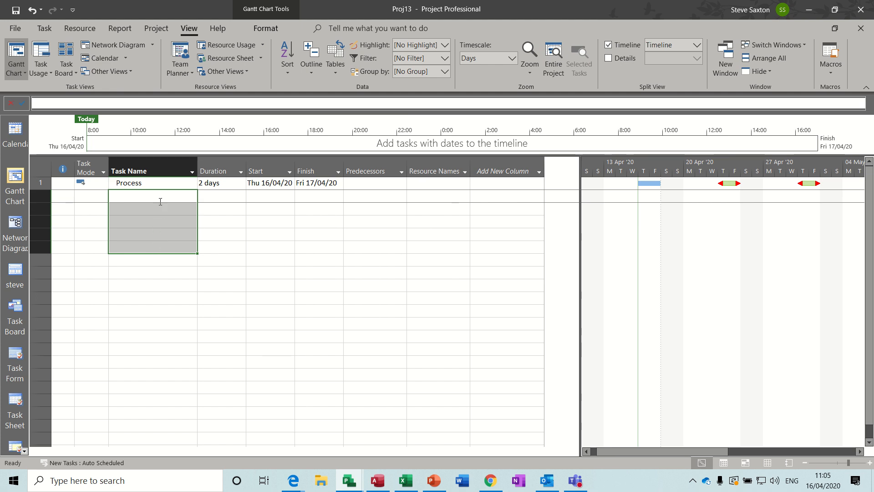
click(336, 72)
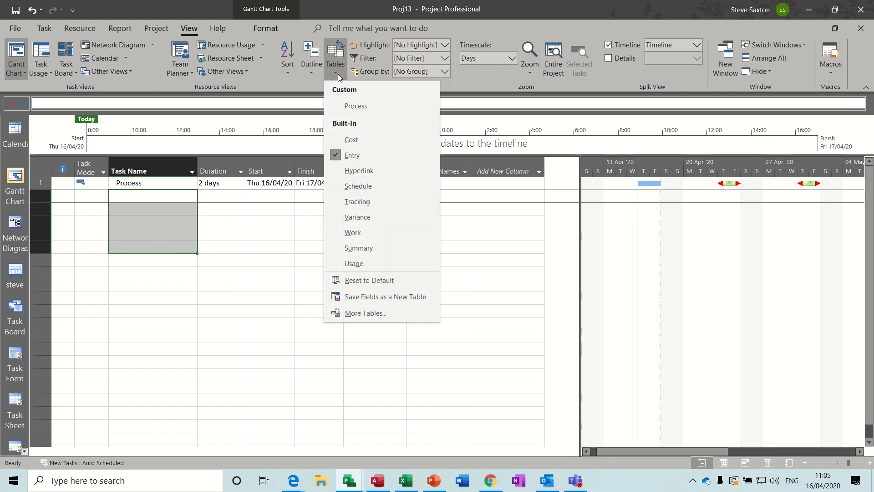
click(353, 106)
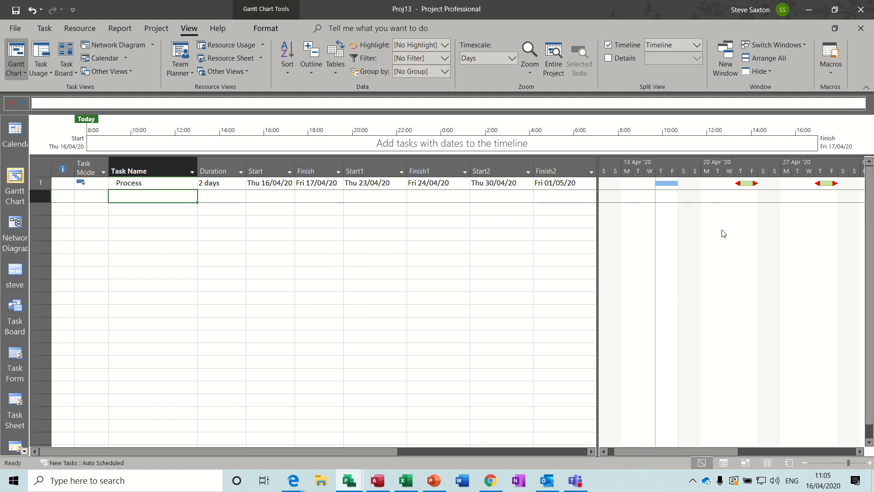
Examine the Process and Process1 bar definitions in the Bar Styles settings without changing anything.
double_click(721, 259)
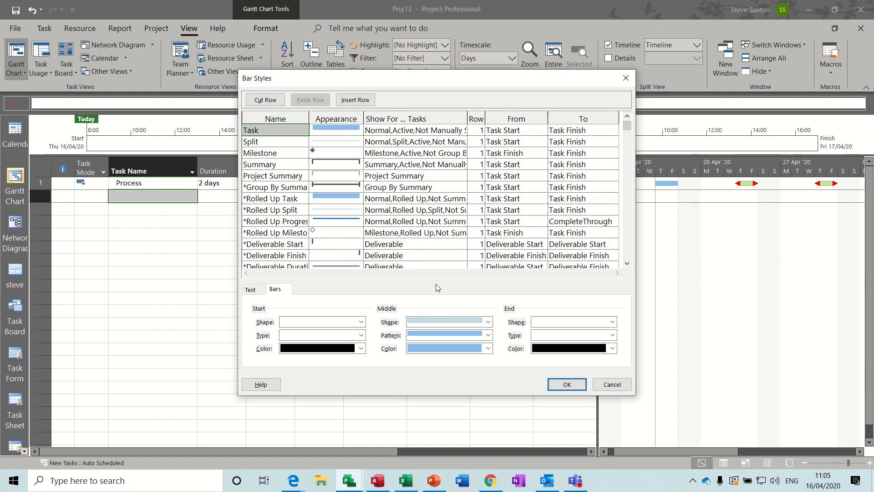
drag(627, 128, 625, 148)
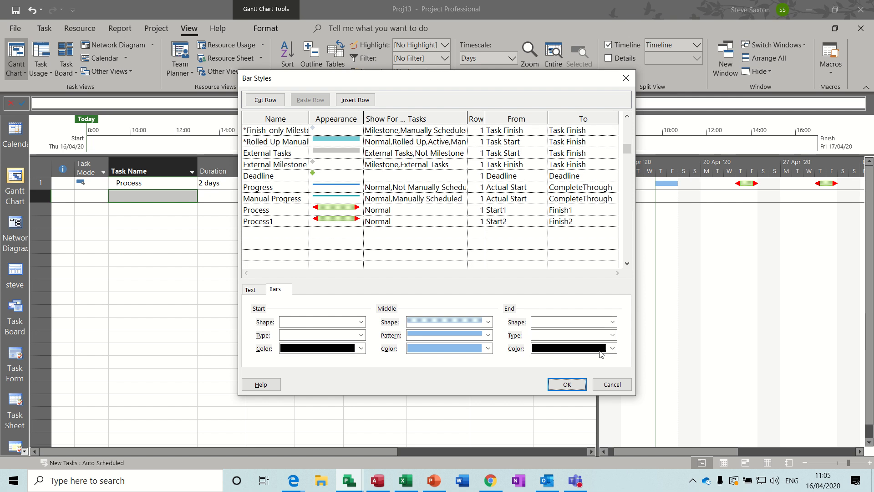
click(610, 385)
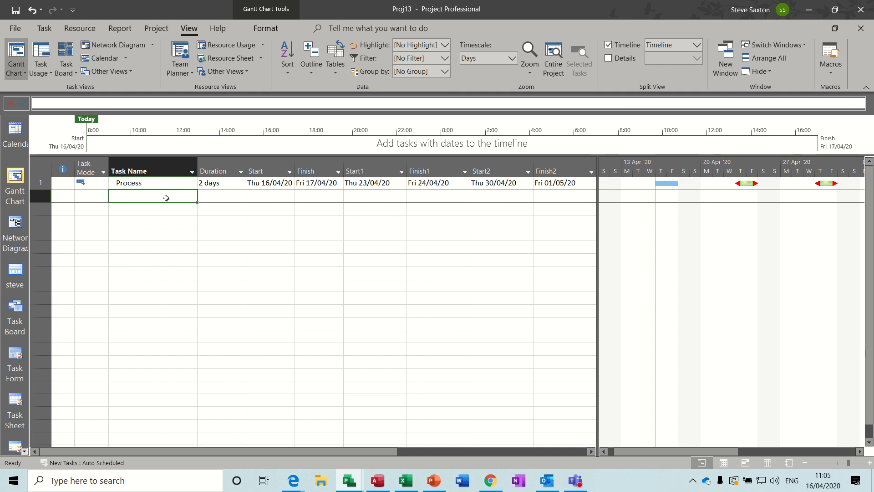
Add a second task named Process 1 with a duration of 1 day.
text(Process)
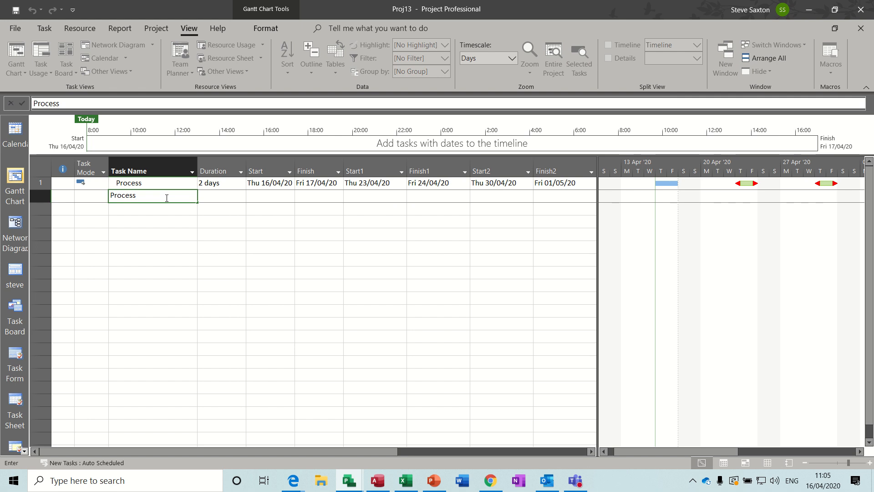
text( 1)
click(208, 194)
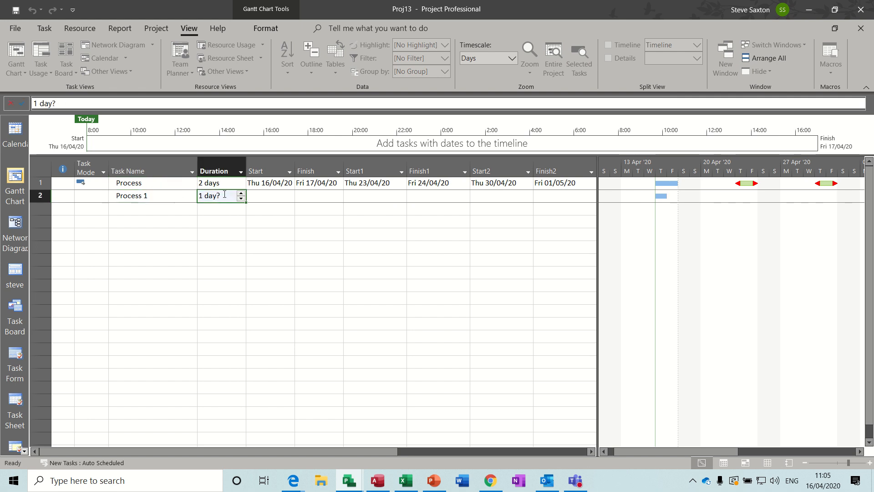
text(1)
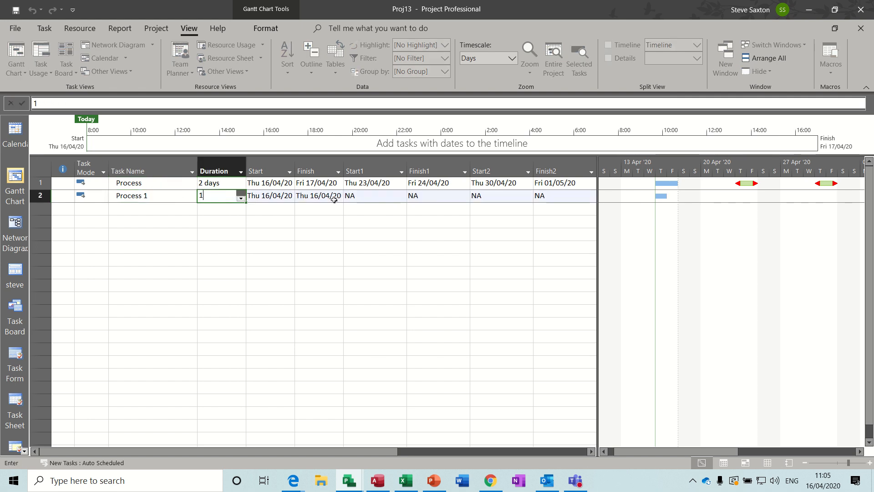
Set Process 1's Start1 date to Thu 23/04/20 and its Finish1 date to Fri 24/04/20.
click(377, 197)
click(402, 198)
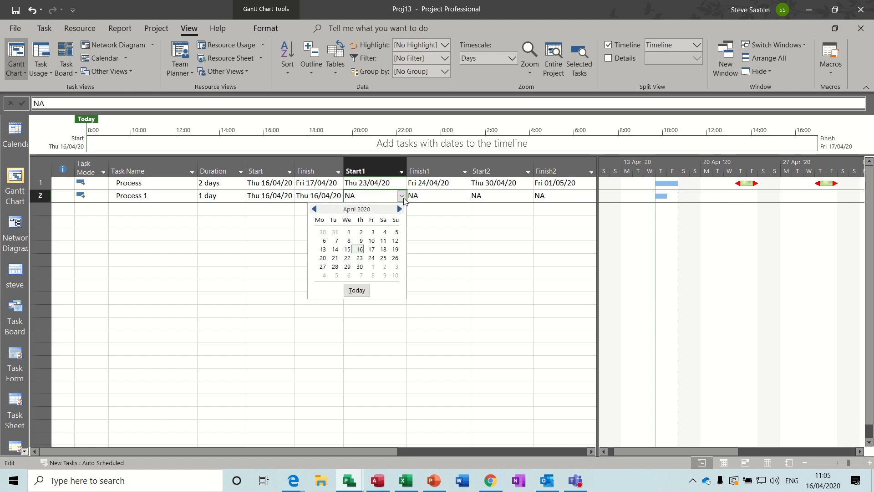
click(360, 258)
click(439, 198)
click(465, 200)
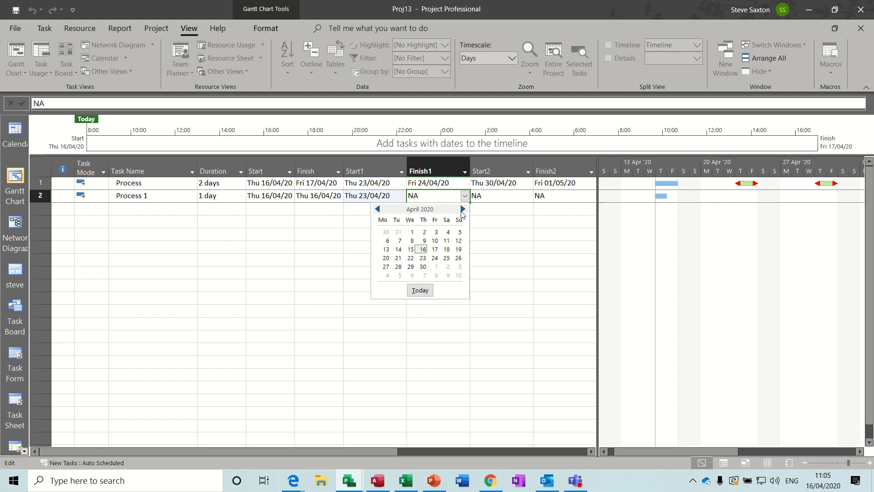
click(435, 258)
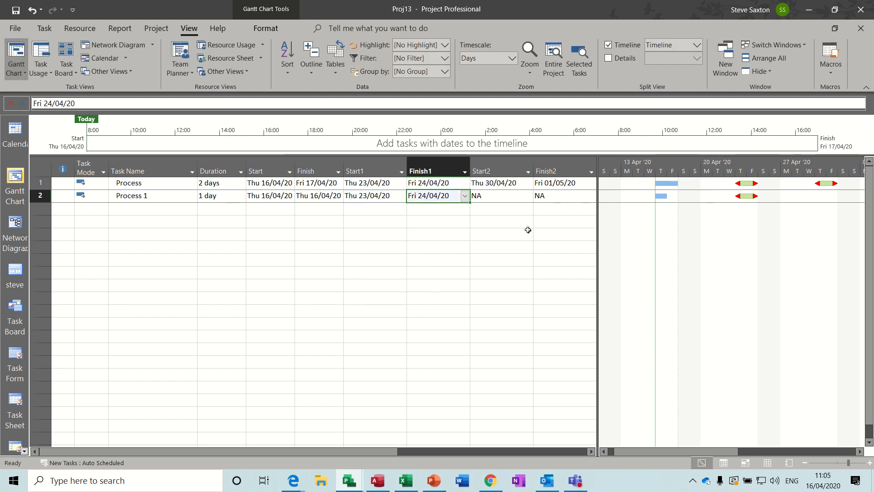
click(510, 199)
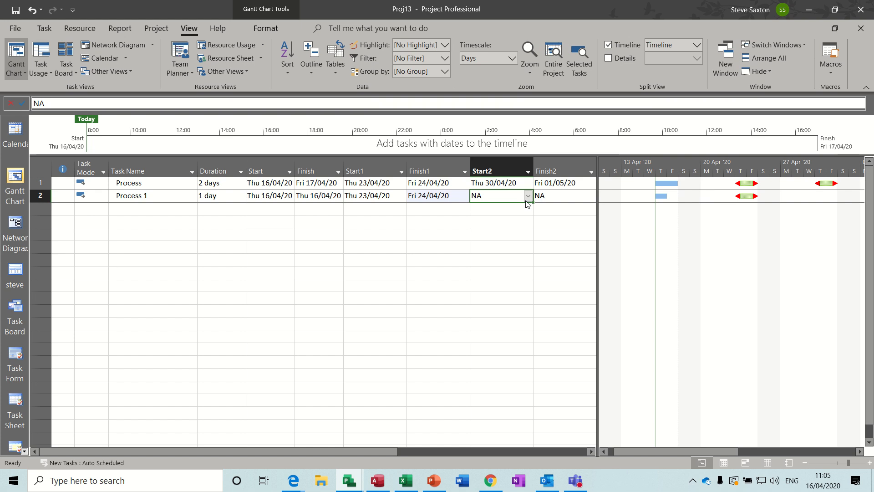
Check in the Organizer whether the Process table is stored in both Global.MPT and Proj13, without copying anything.
click(332, 70)
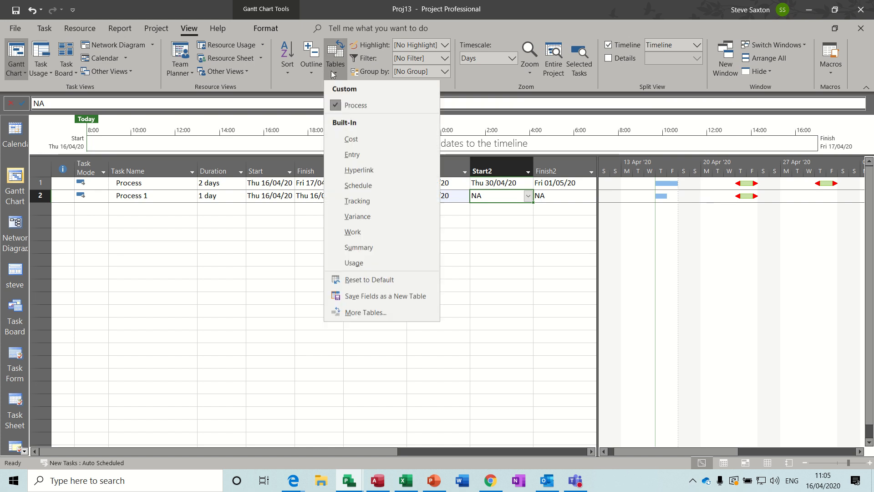
click(359, 313)
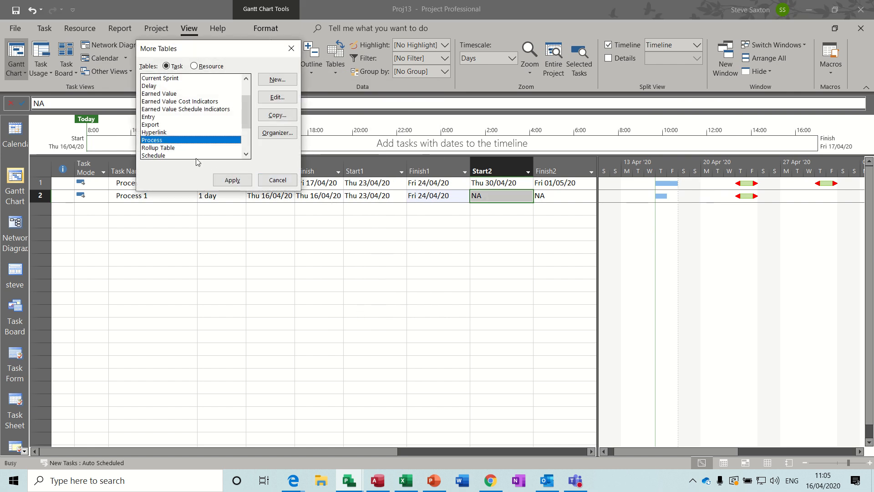
click(281, 137)
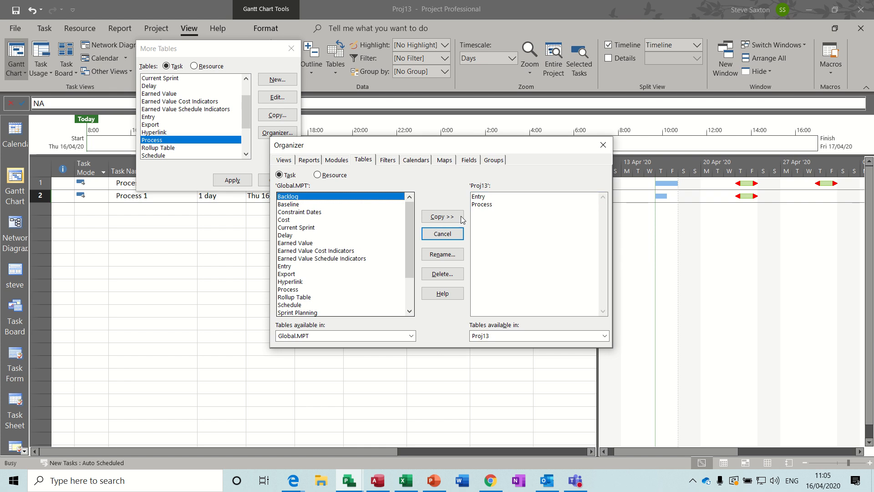
click(294, 290)
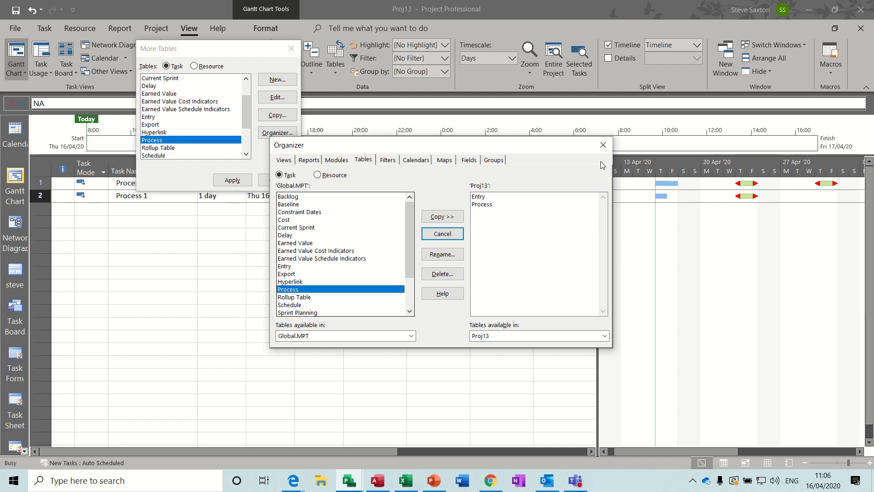
click(603, 145)
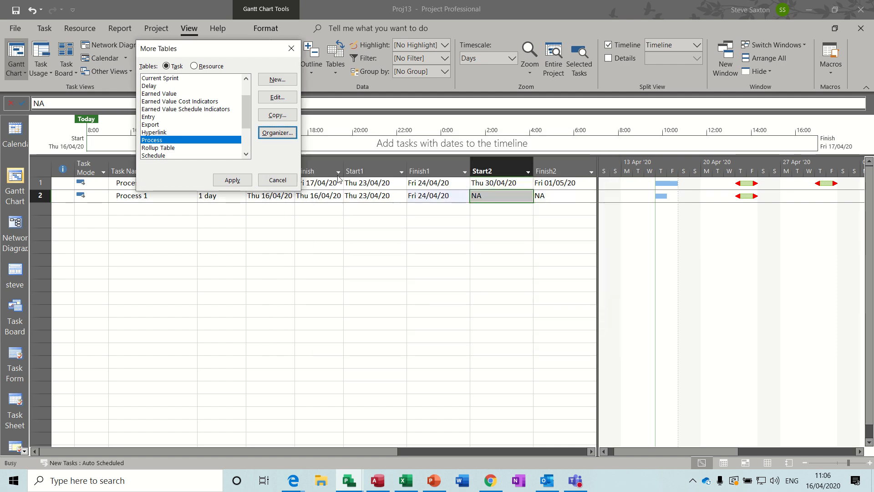
click(278, 180)
Create a new blank project and apply the custom Process table, widening the table area to show its columns through Finish2.
key(ctrl+n)
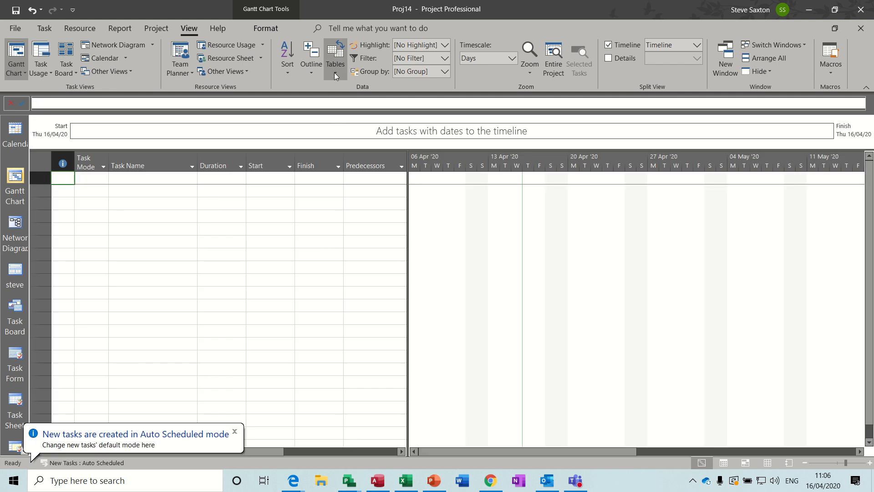
click(335, 72)
click(356, 107)
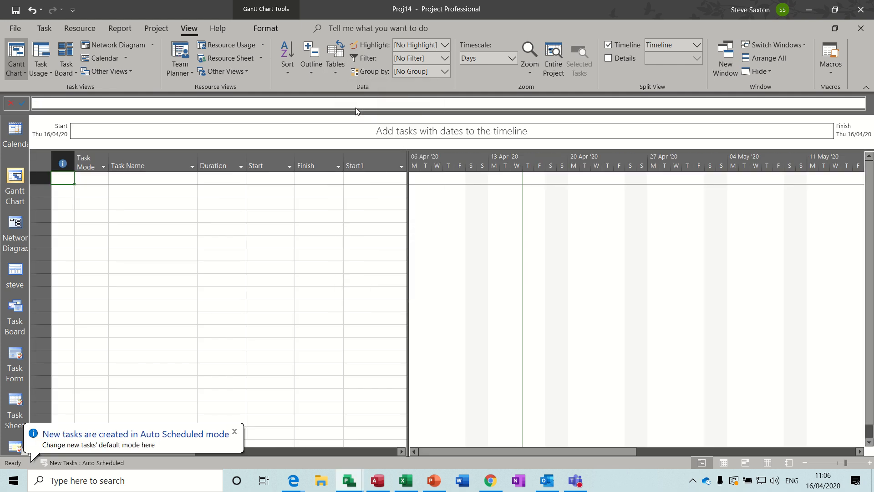
drag(407, 184, 583, 191)
Check the Process table in the Organizer for Global.MPT and Proj14, and close Proj14 without saving changes.
click(336, 72)
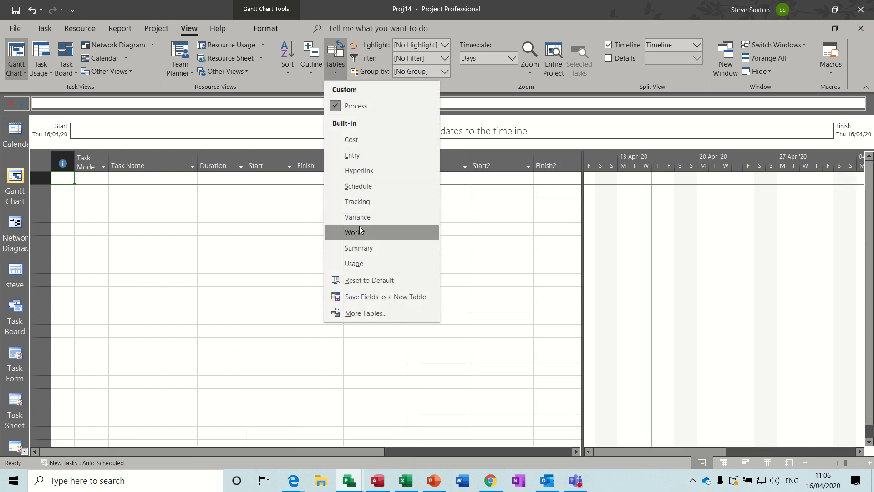
click(358, 314)
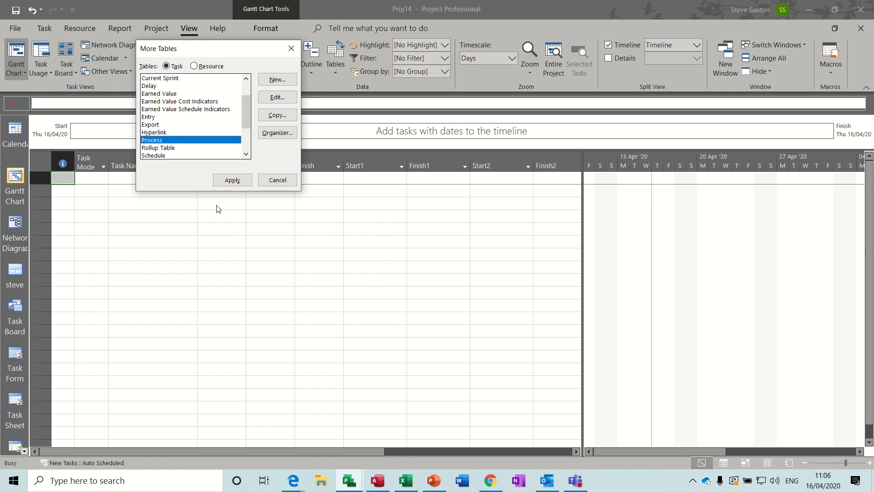
click(271, 135)
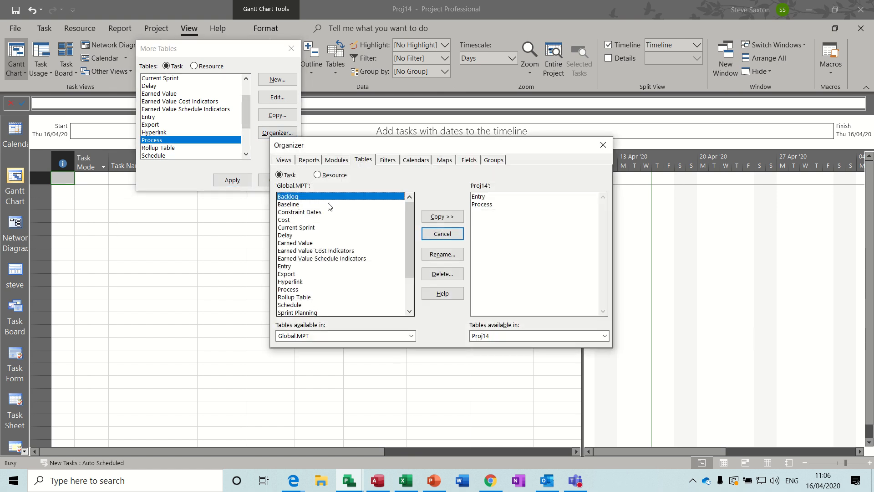
click(287, 290)
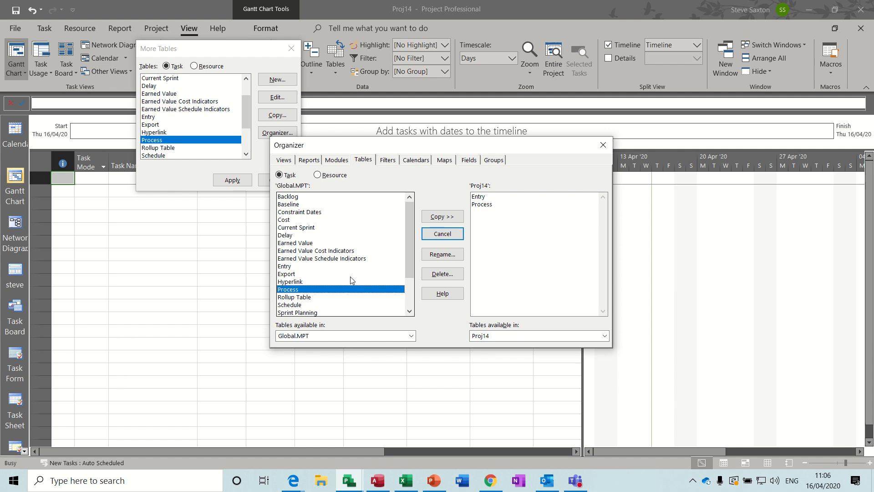
click(603, 145)
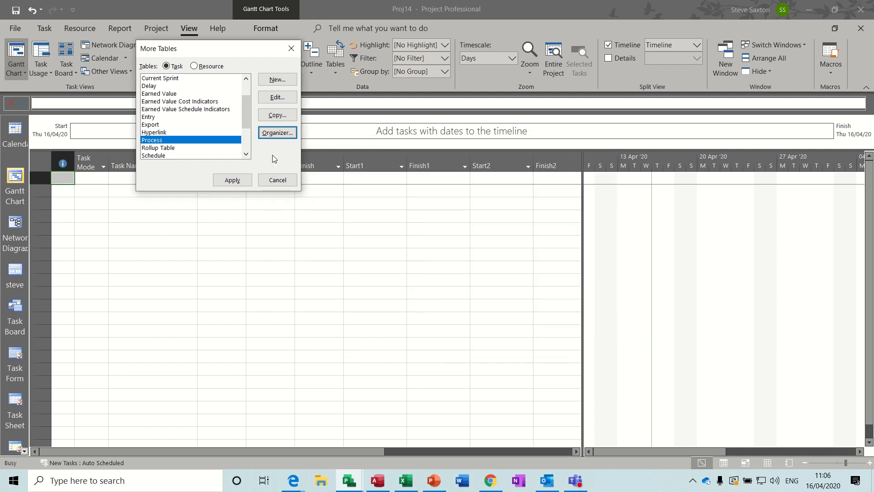
click(278, 181)
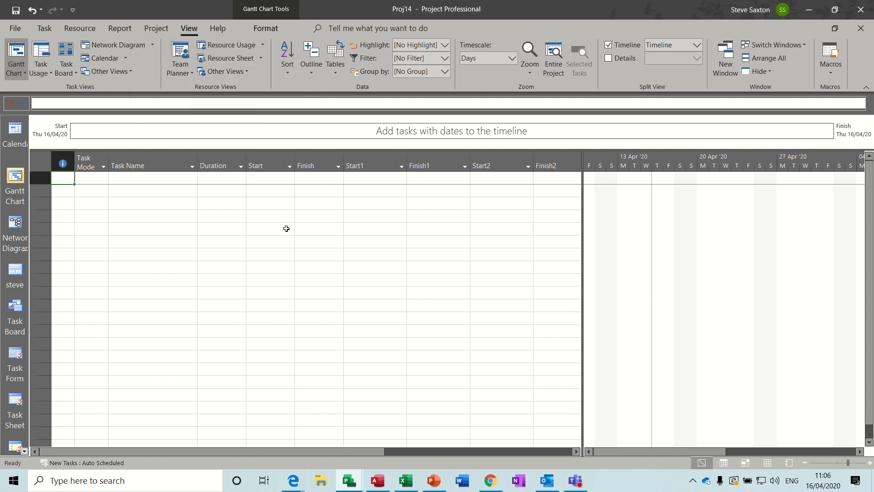
key(ctrl+F4)
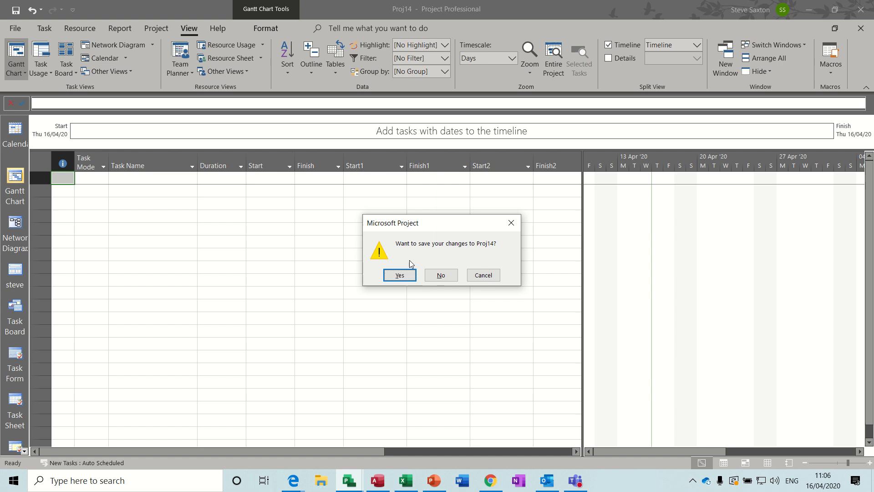
click(442, 275)
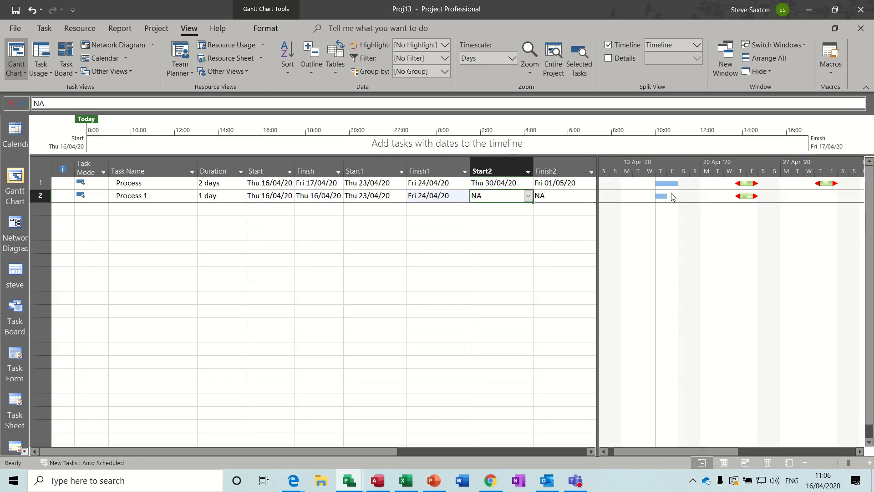